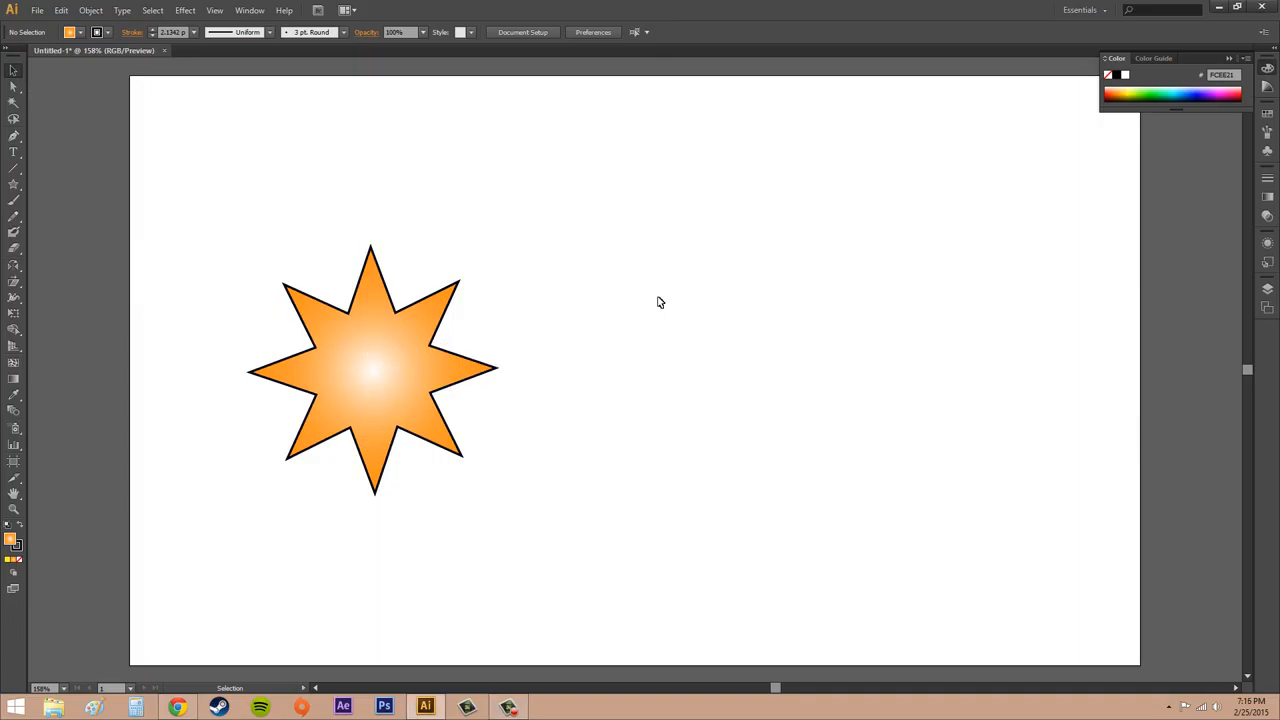
- Start the Transform effect on the orange star, with the preview enabled and the dialog moved clear of the artwork
{"action": "left_click", "coordinate": [368, 371]}
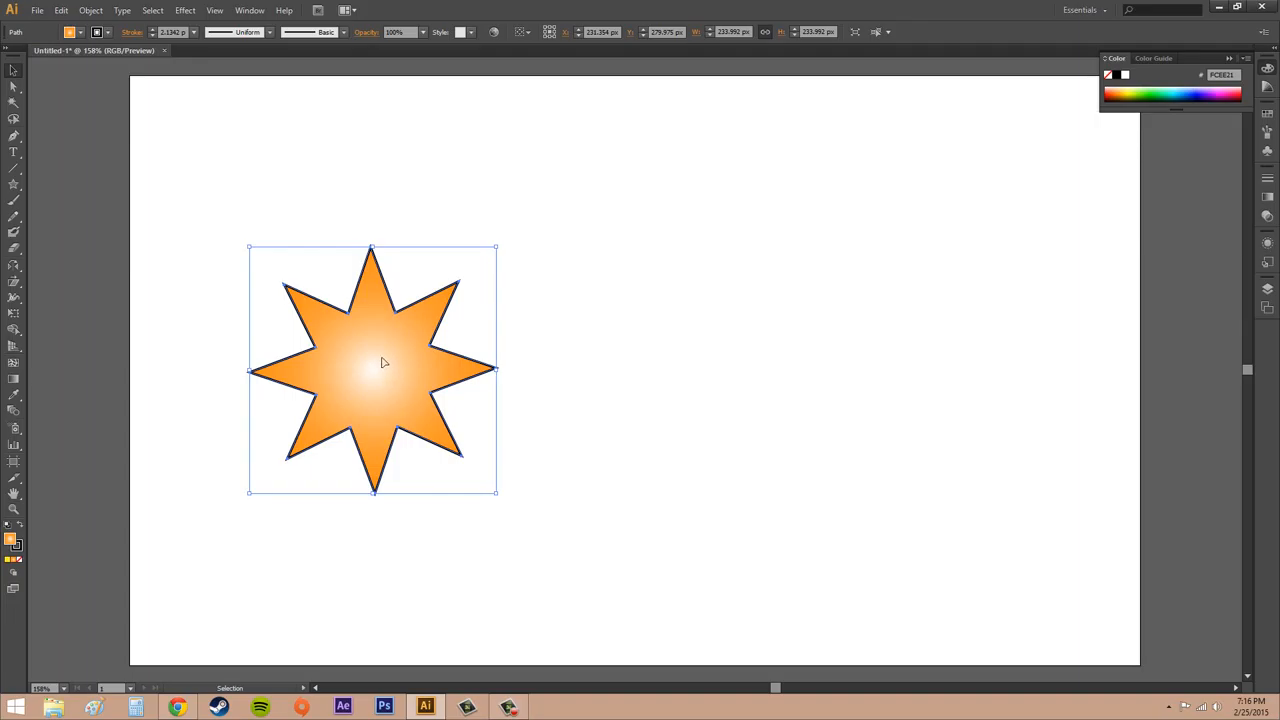
{"action": "left_click", "coordinate": [181, 15]}
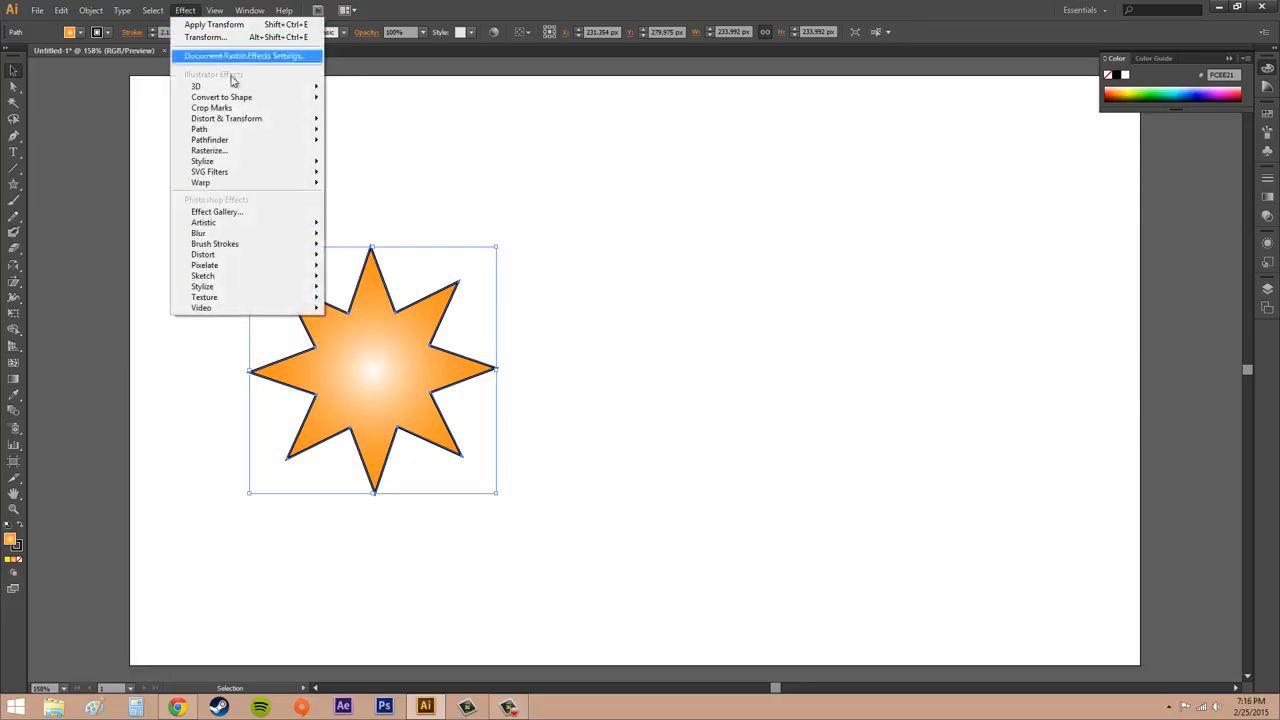
{"action": "mouse_move", "coordinate": [244, 120]}
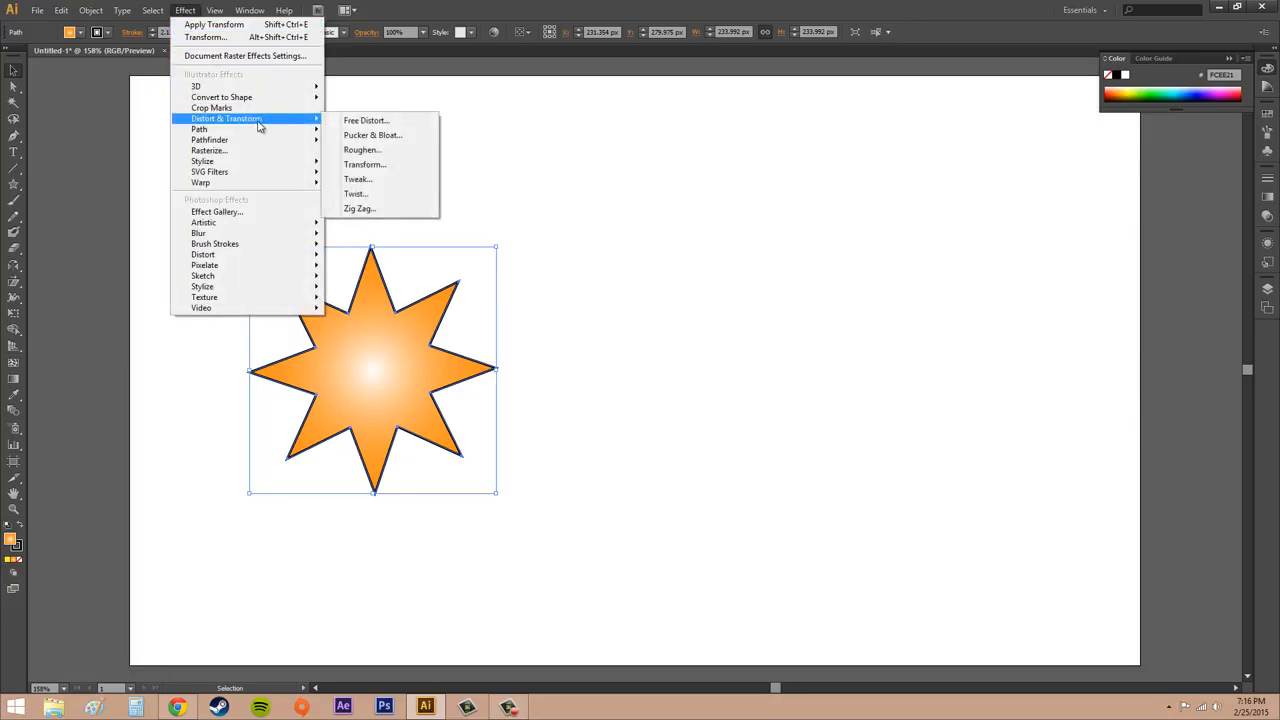
{"action": "left_click", "coordinate": [366, 164]}
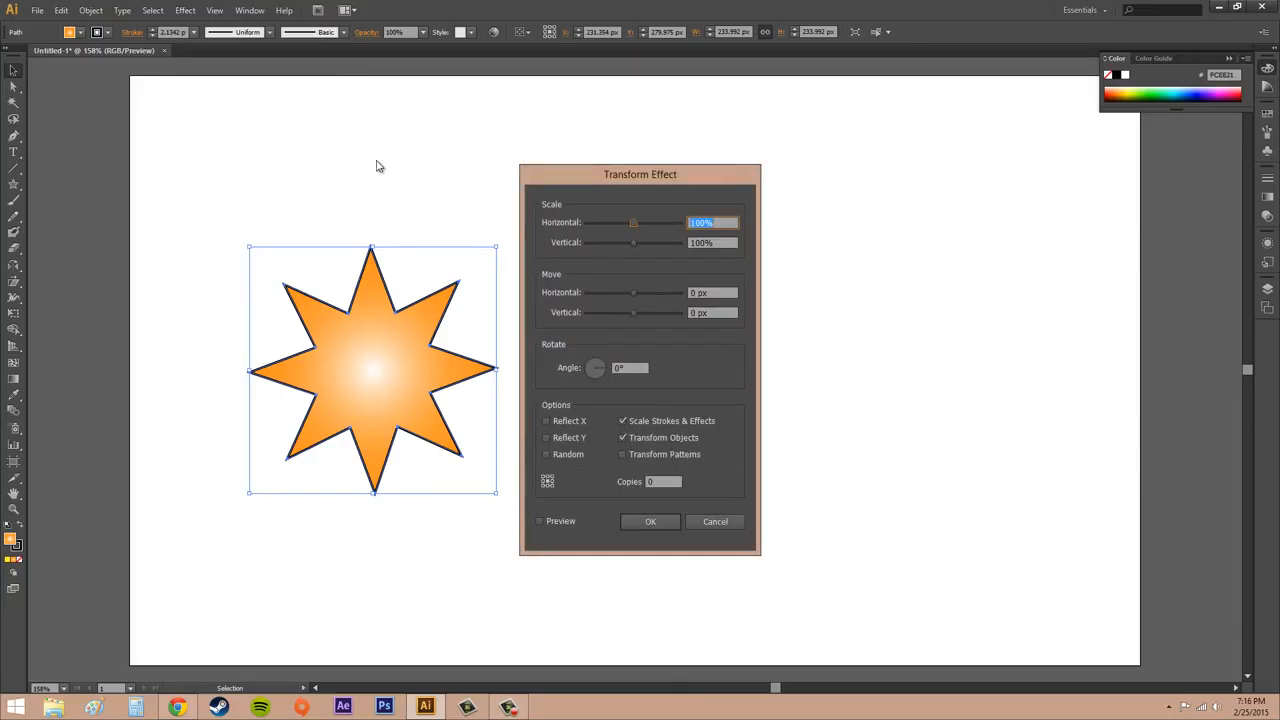
{"action": "left_click_drag", "start_coordinate": [683, 173], "coordinate": [874, 186]}
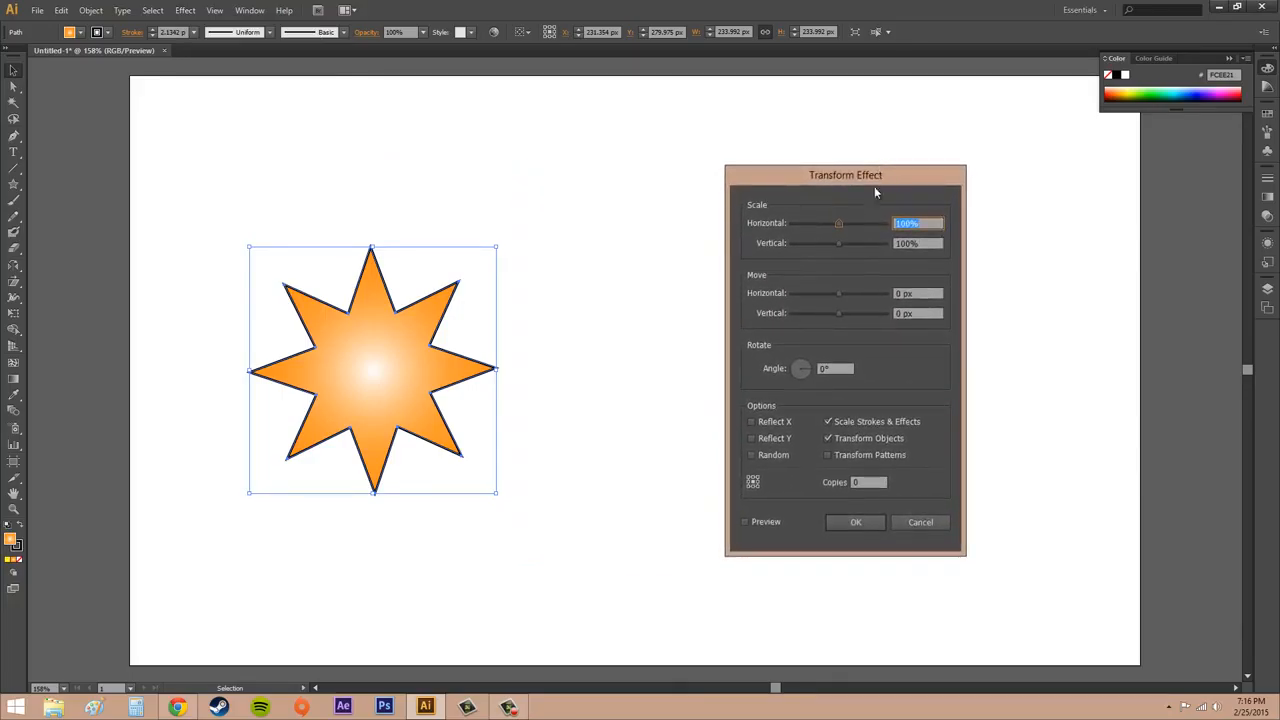
{"action": "left_click", "coordinate": [746, 523]}
{"action": "left_click_drag", "start_coordinate": [903, 186], "coordinate": [995, 223]}
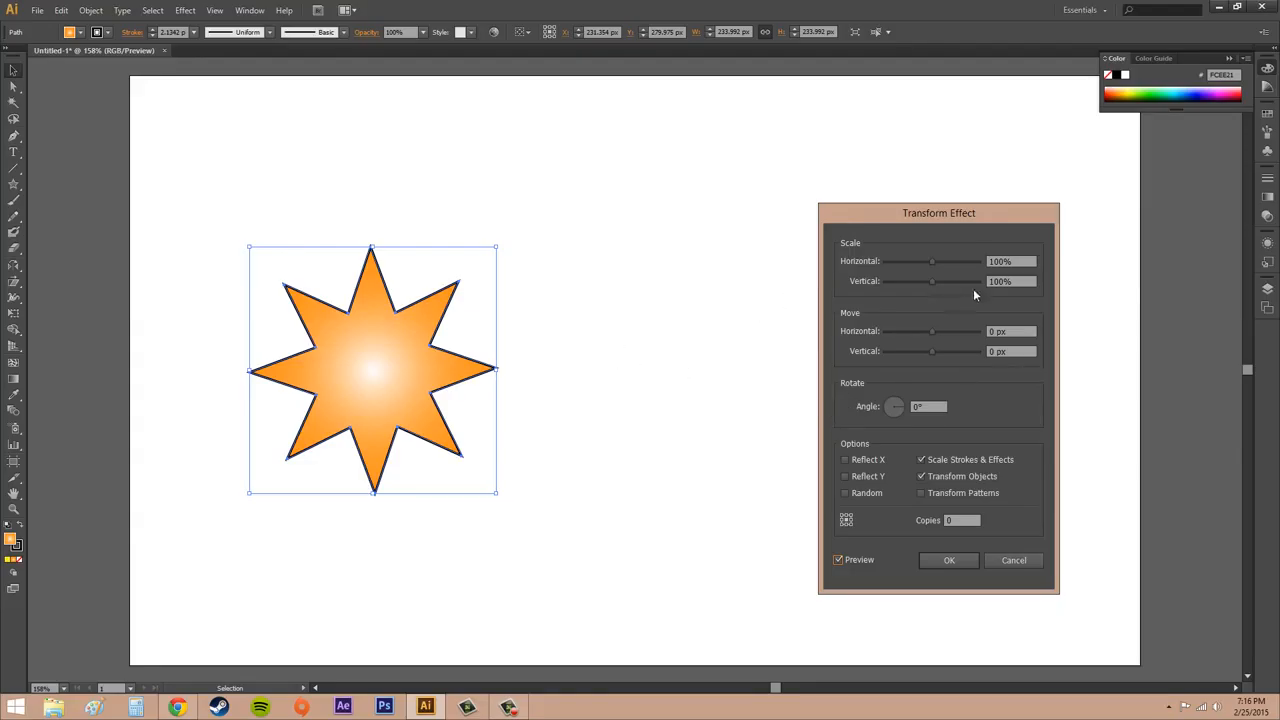
- Set the effect's horizontal and vertical scale to 75%
{"action": "left_click", "coordinate": [1032, 261]}
{"action": "type", "text": "75"}
{"action": "key", "text": "Tab"}
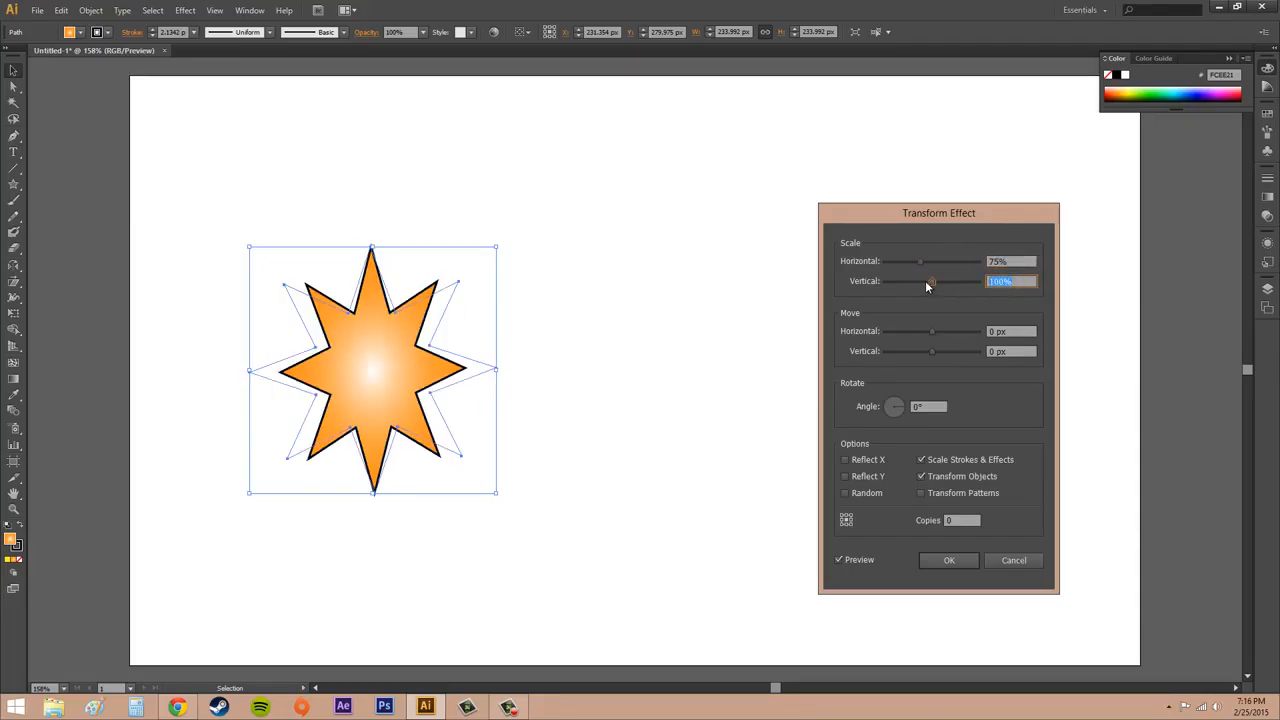
{"action": "type", "text": "75"}
{"action": "key", "text": "Tab"}
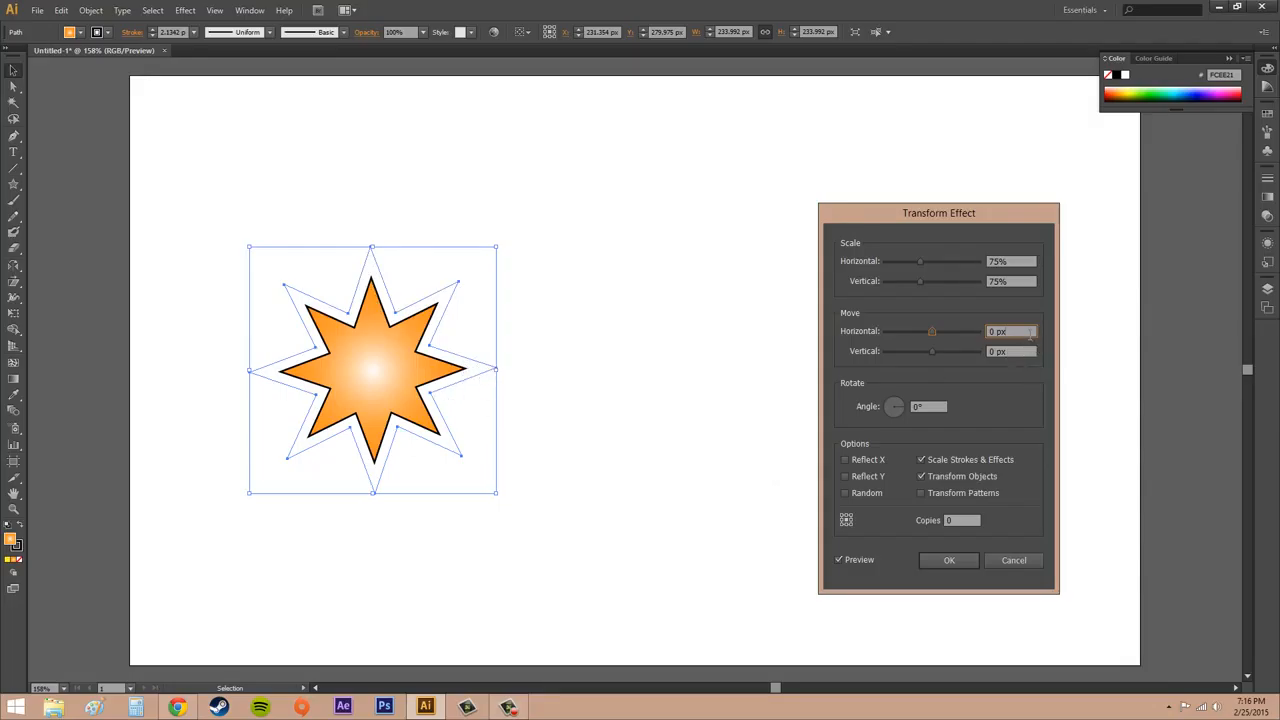
- Set the effect's horizontal move to 220 px and shift the dialog away from the star
{"action": "left_click_drag", "start_coordinate": [1032, 331], "coordinate": [968, 330]}
{"action": "type", "text": "220"}
{"action": "left_click", "coordinate": [1018, 350]}
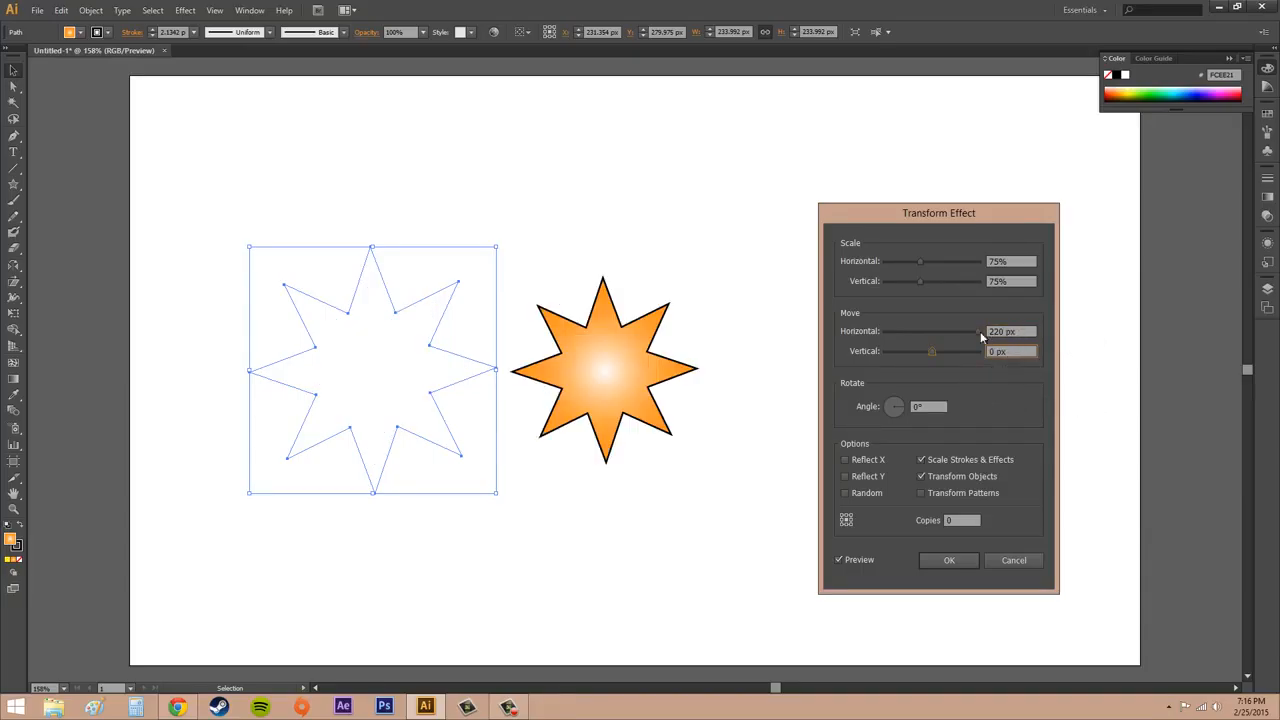
{"action": "left_click_drag", "start_coordinate": [996, 214], "coordinate": [1046, 194]}
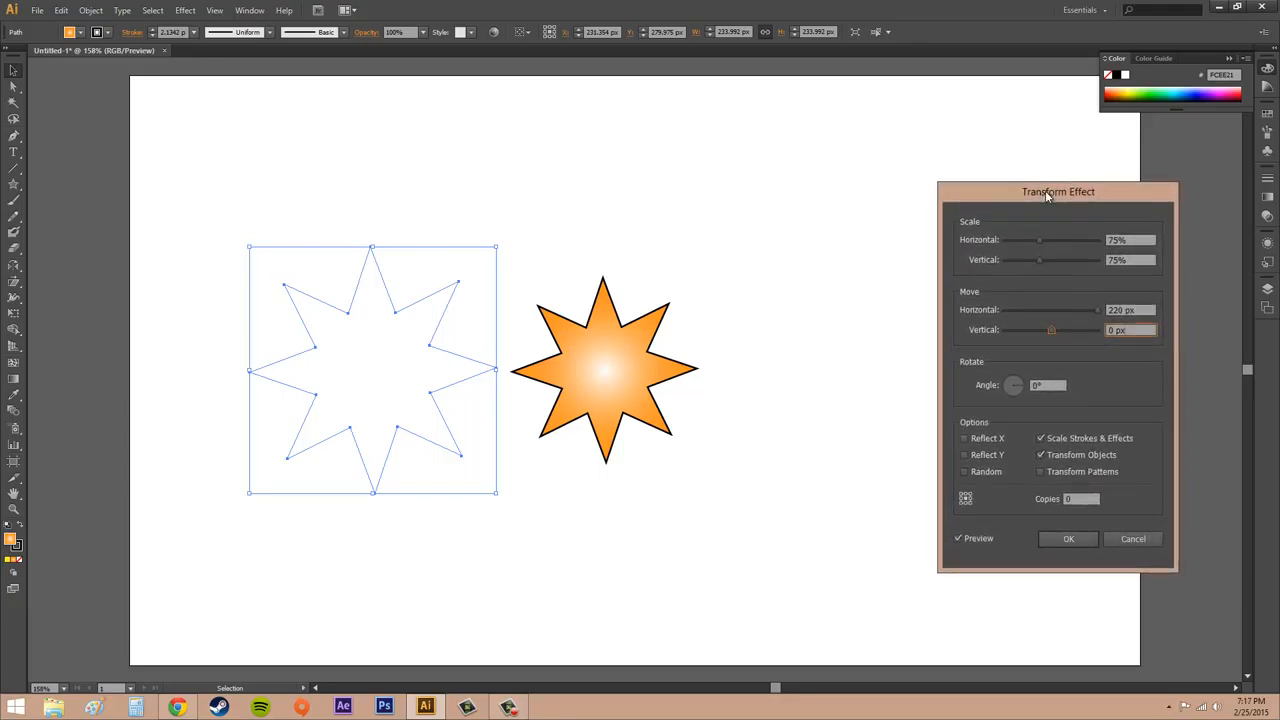
- Set the number of copies to 3 and move the dialog clear of the row of stars
{"action": "left_click", "coordinate": [1081, 498]}
{"action": "left_click", "coordinate": [1148, 330]}
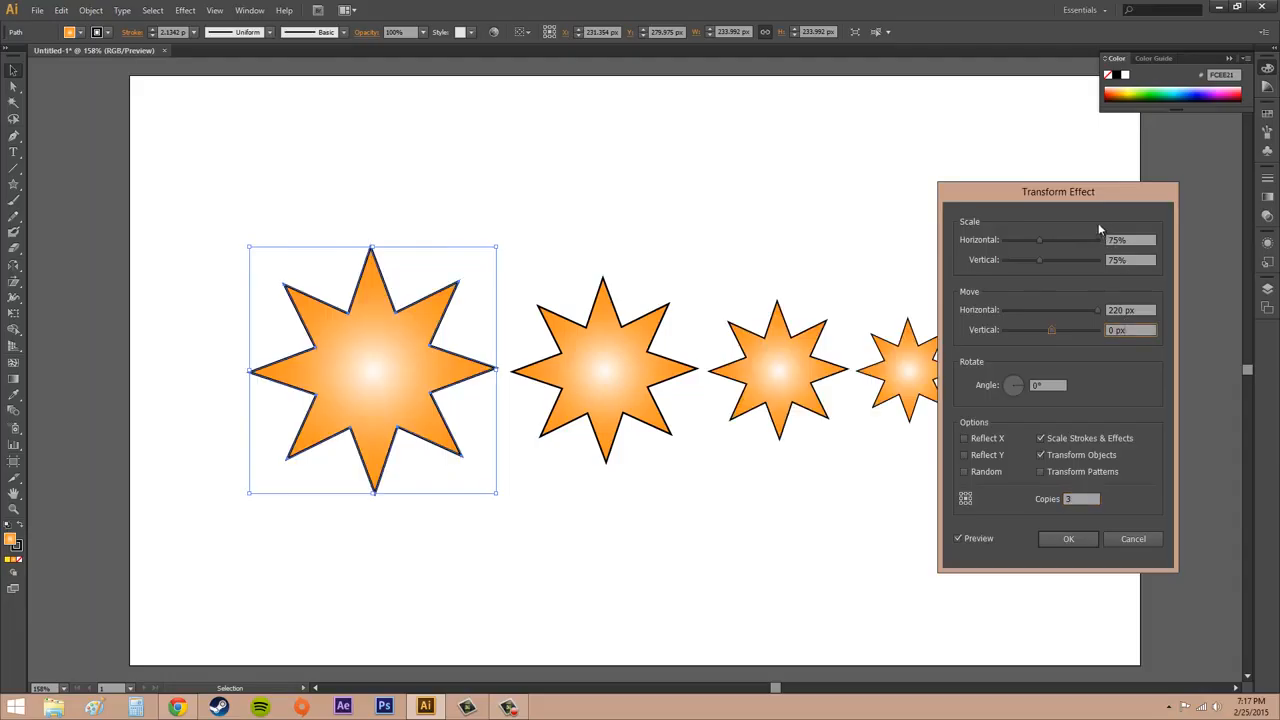
{"action": "left_click_drag", "start_coordinate": [1093, 205], "coordinate": [1160, 199]}
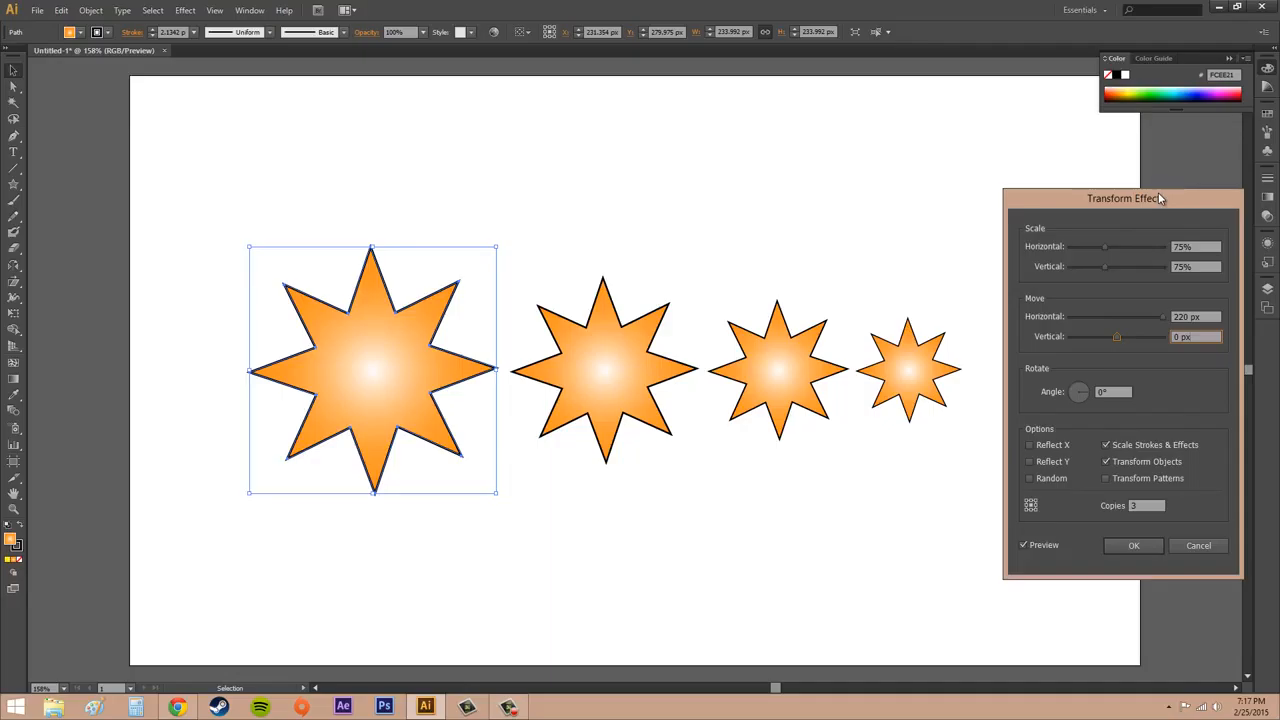
- Try rotation angles of 20° and 75° on the star copies and reset the angle to 0°
{"action": "left_click", "coordinate": [1104, 392]}
{"action": "type", "text": "20"}
{"action": "left_click", "coordinate": [1208, 340]}
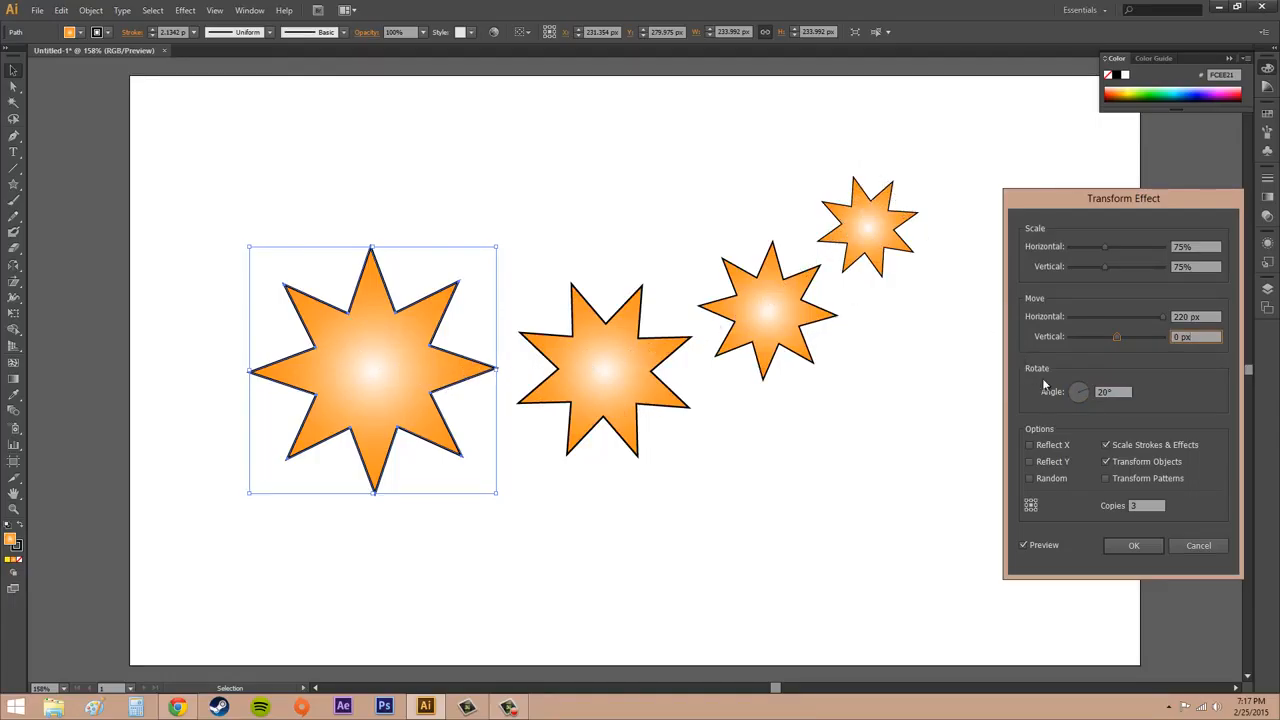
{"action": "key", "text": "Tab"}
{"action": "type", "text": "75"}
{"action": "left_click", "coordinate": [1205, 338]}
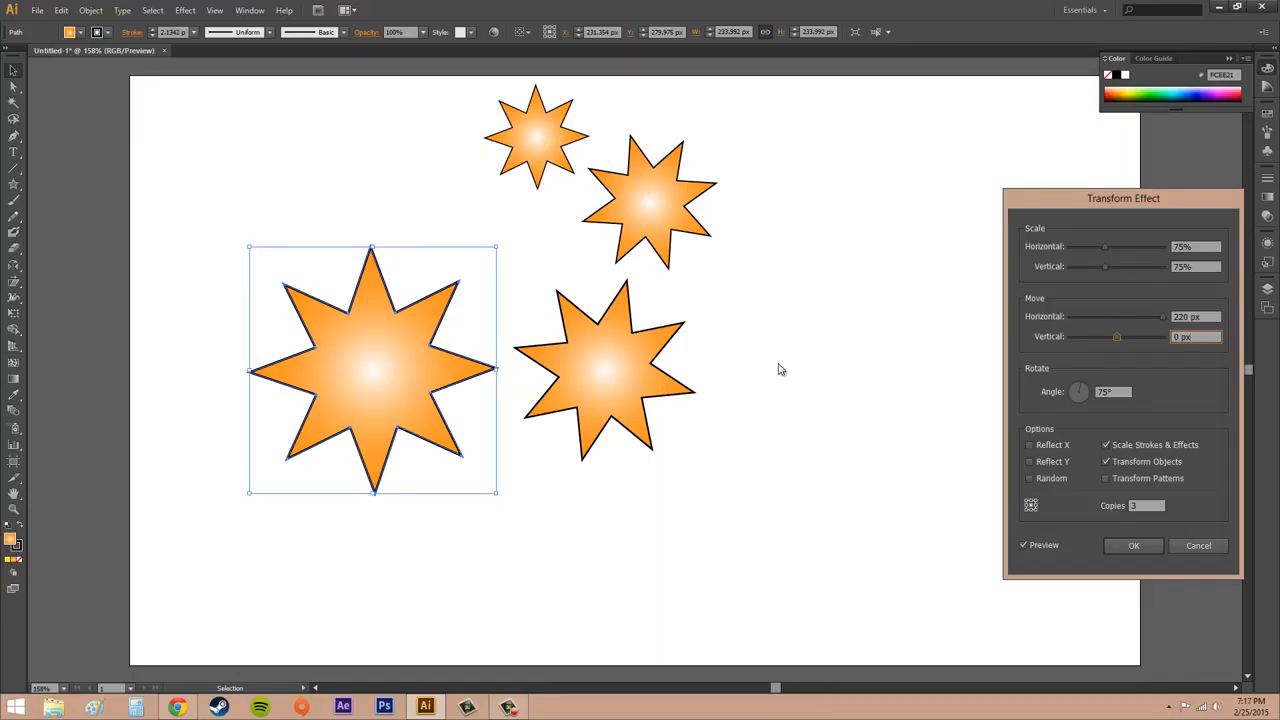
{"action": "left_click", "coordinate": [1117, 390]}
{"action": "type", "text": "0"}
{"action": "left_click", "coordinate": [1210, 337]}
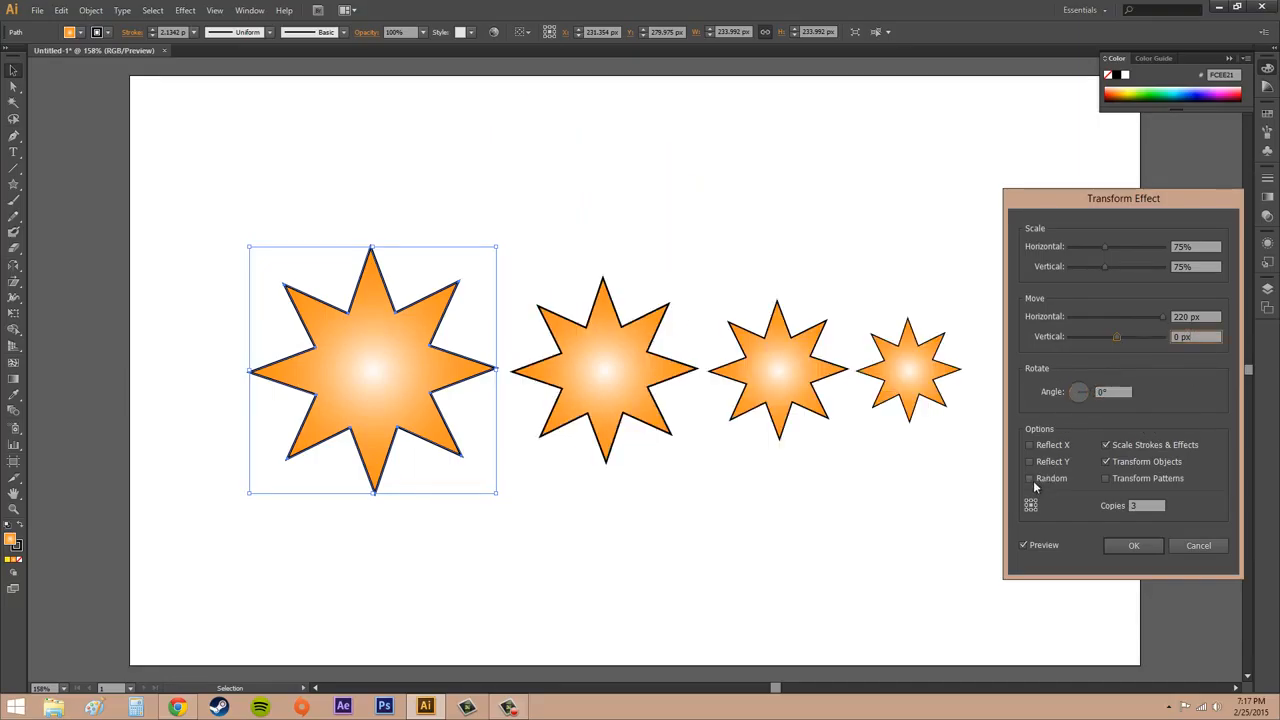
- Switch the Random option on and off repeatedly to compare how it arranges the unrotated copies
{"action": "left_click", "coordinate": [1030, 478]}
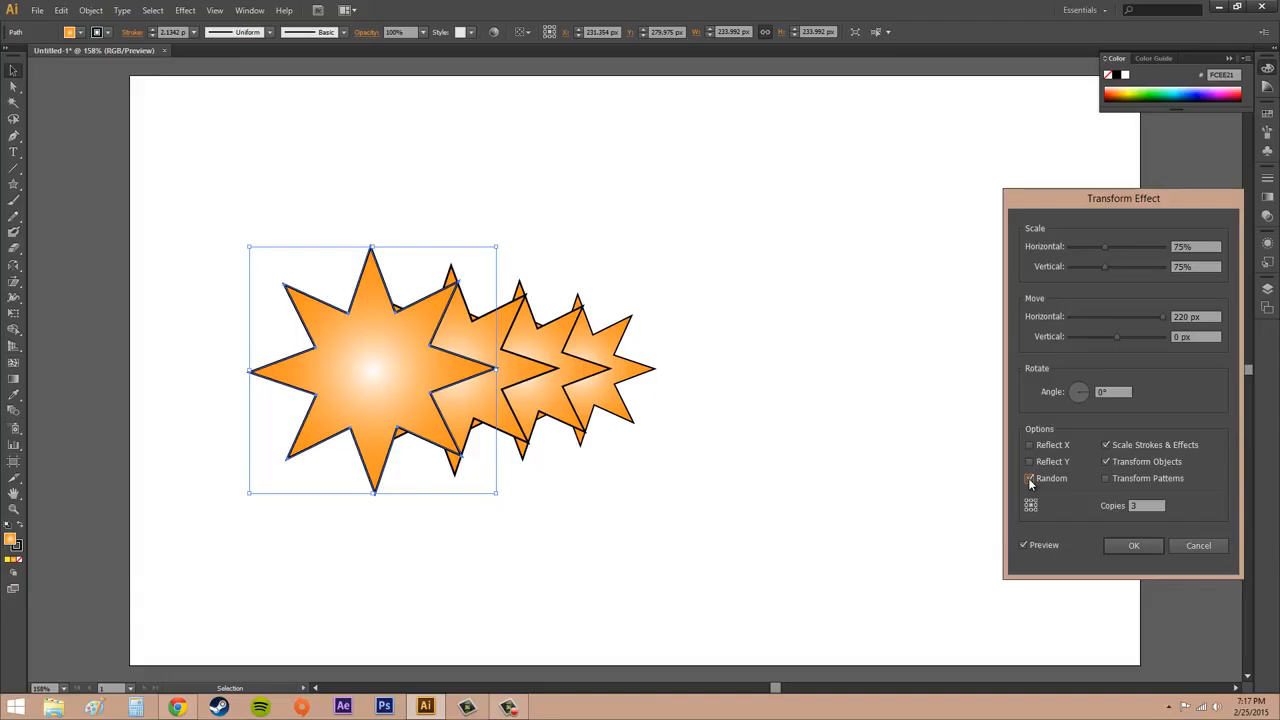
{"action": "left_click", "coordinate": [1028, 478]}
{"action": "left_click", "coordinate": [1029, 478]}
{"action": "left_click", "coordinate": [1029, 478]}
{"action": "left_click", "coordinate": [1029, 478]}
{"action": "left_click", "coordinate": [1029, 478]}
{"action": "left_click", "coordinate": [1029, 478]}
{"action": "left_click", "coordinate": [1029, 478]}
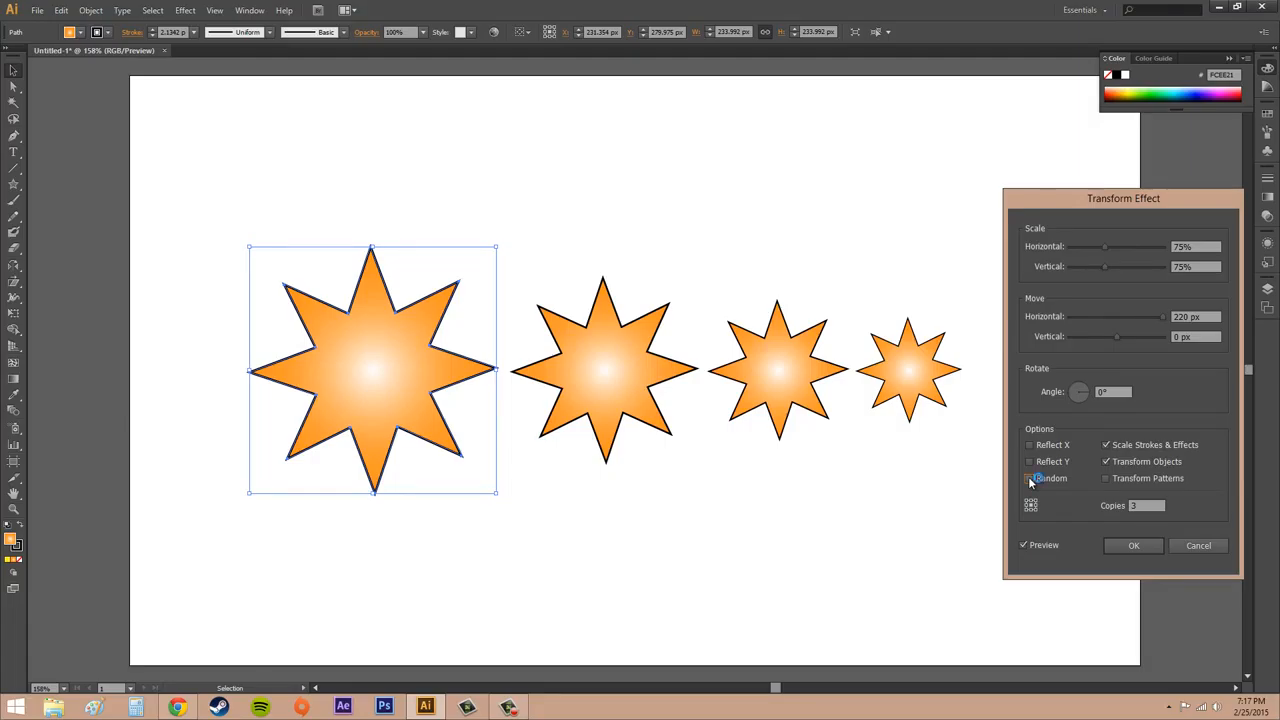
{"action": "left_click", "coordinate": [1029, 478]}
{"action": "left_click", "coordinate": [1029, 478]}
{"action": "left_click", "coordinate": [1029, 478]}
{"action": "left_click", "coordinate": [1029, 478]}
- Set the effect's rotation angle to 25°
{"action": "left_click", "coordinate": [1119, 392]}
{"action": "type", "text": "25"}
{"action": "key", "text": "Tab"}
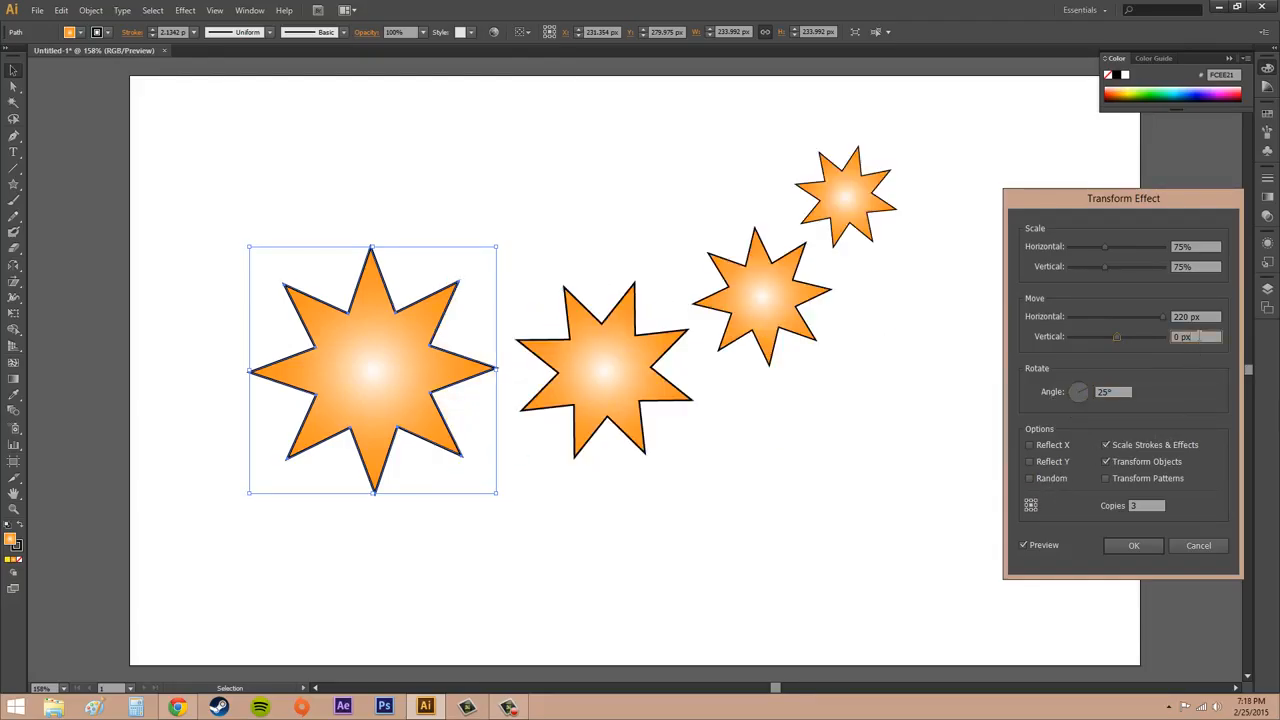
- Compare the 25° rotated copies with and without the Random option, leaving it off
{"action": "left_click", "coordinate": [1030, 478]}
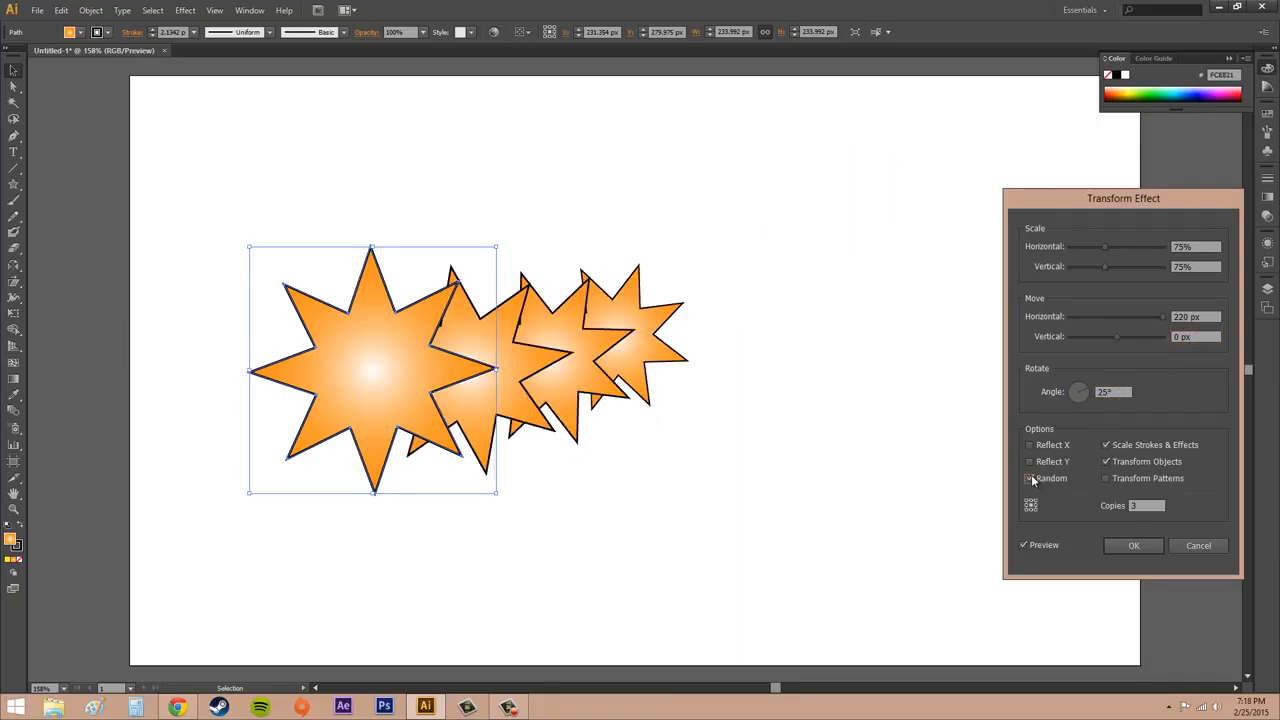
{"action": "left_click", "coordinate": [1031, 477]}
{"action": "left_click", "coordinate": [1031, 477]}
{"action": "left_click", "coordinate": [1031, 478]}
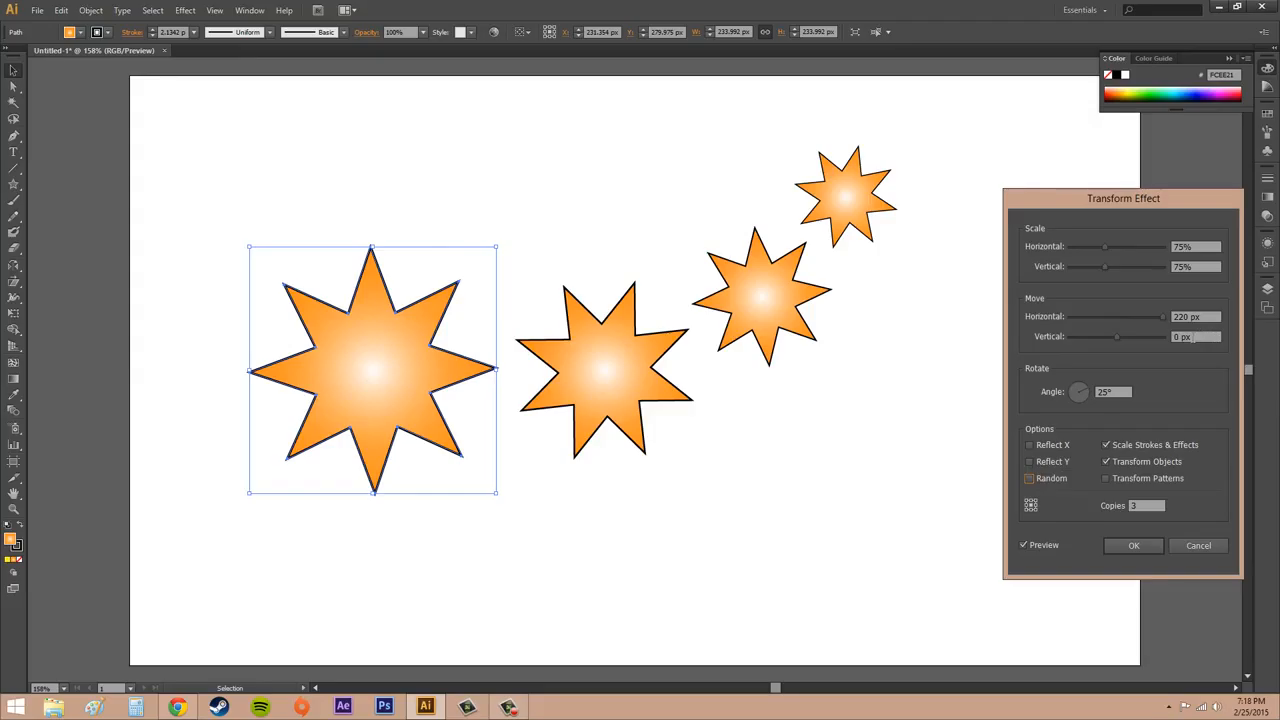
- Set the effect's vertical move to 15 px
{"action": "left_click", "coordinate": [1199, 336]}
{"action": "type", "text": "15"}
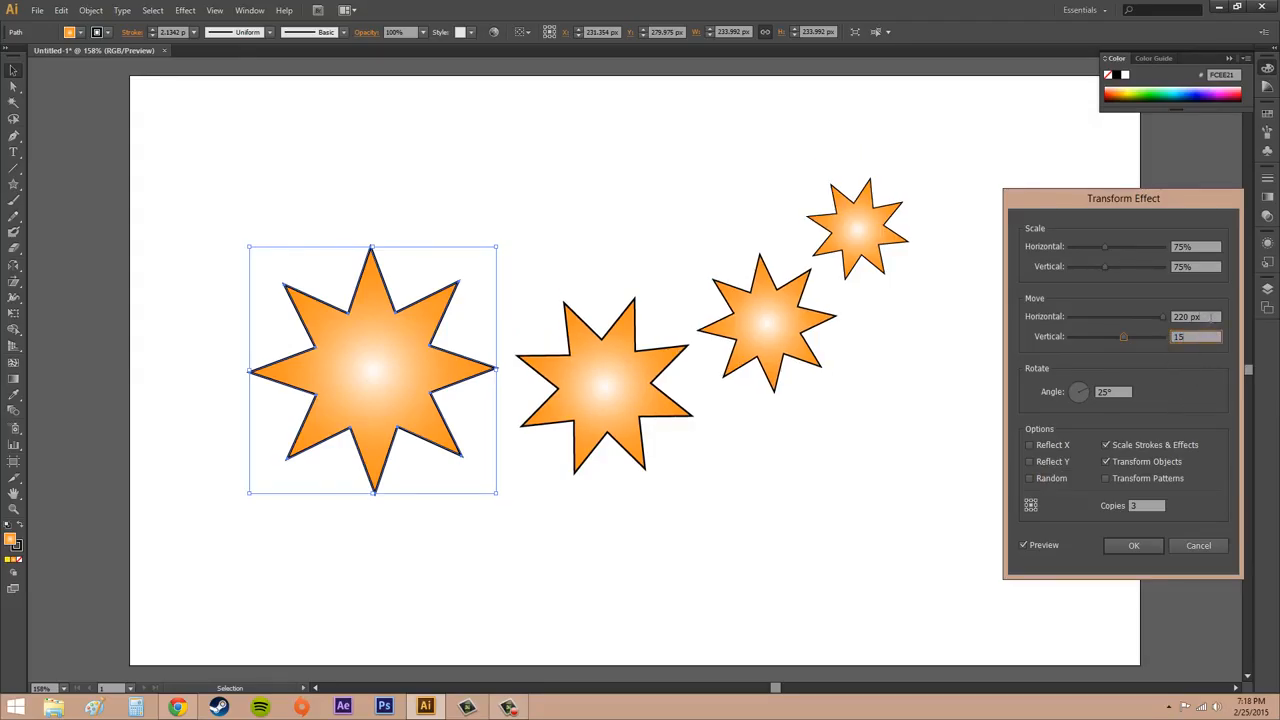
{"action": "key", "text": "shift+Tab"}
- Try the Random, Reflect Y and Reflect X options on the copies and switch each one off again
{"action": "left_click", "coordinate": [1029, 478]}
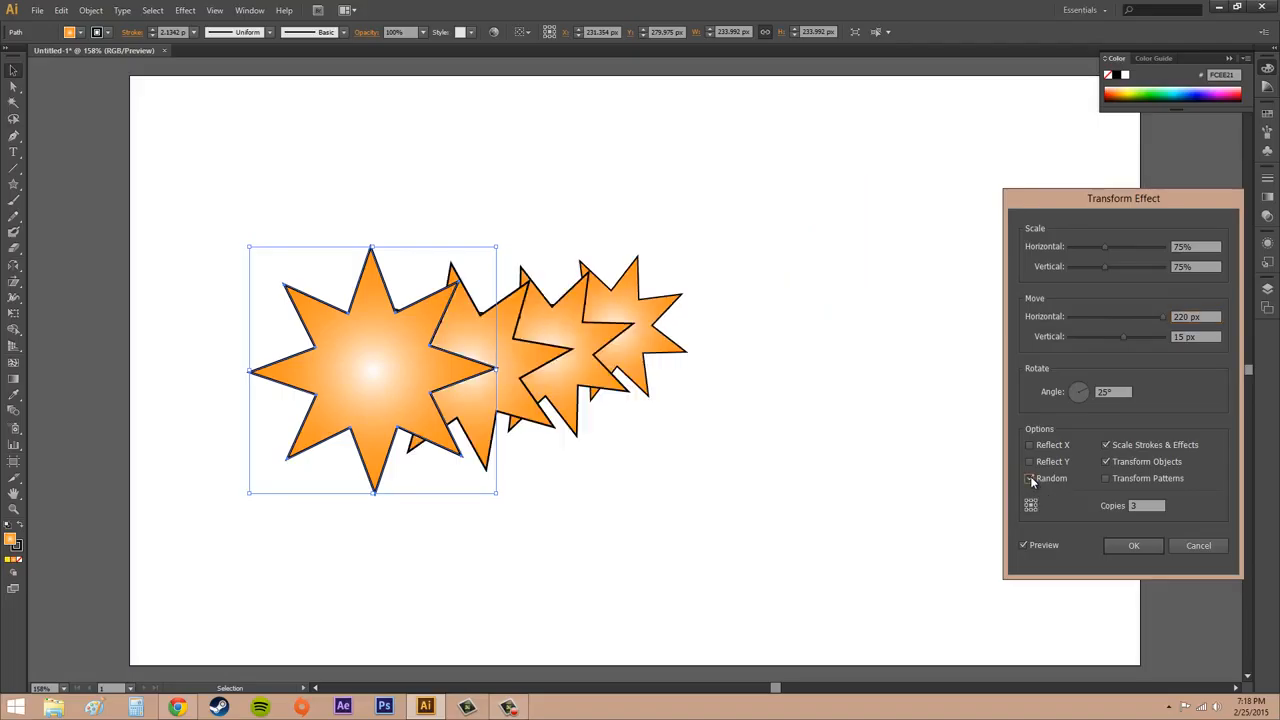
{"action": "left_click", "coordinate": [1030, 477]}
{"action": "left_click", "coordinate": [1031, 461]}
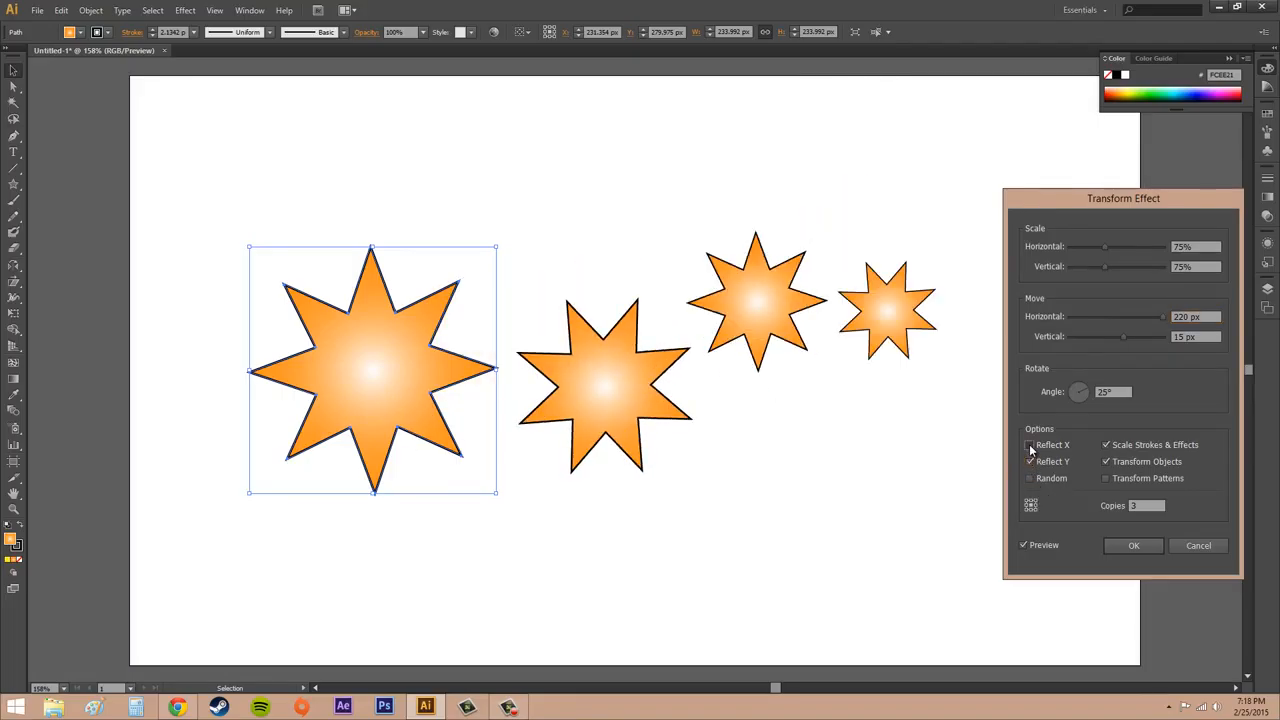
{"action": "left_click", "coordinate": [1029, 444]}
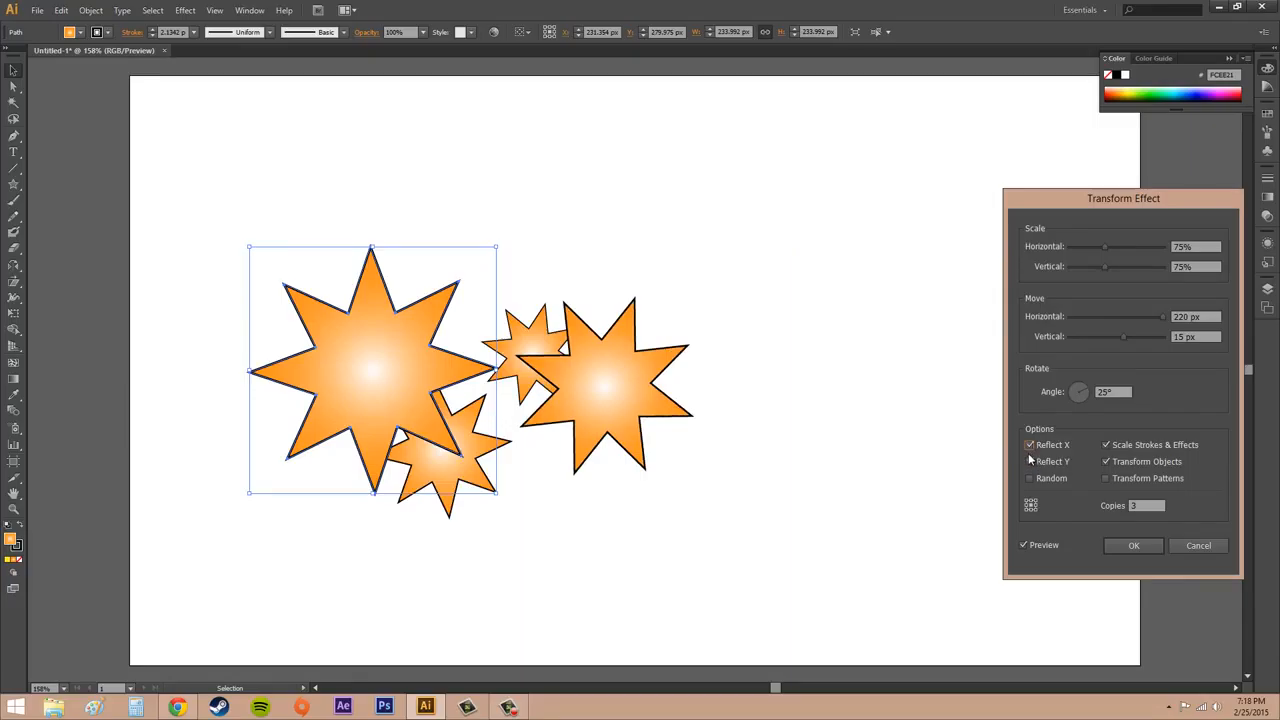
{"action": "left_click", "coordinate": [1029, 444]}
{"action": "left_click", "coordinate": [1030, 445]}
{"action": "left_click", "coordinate": [1030, 460]}
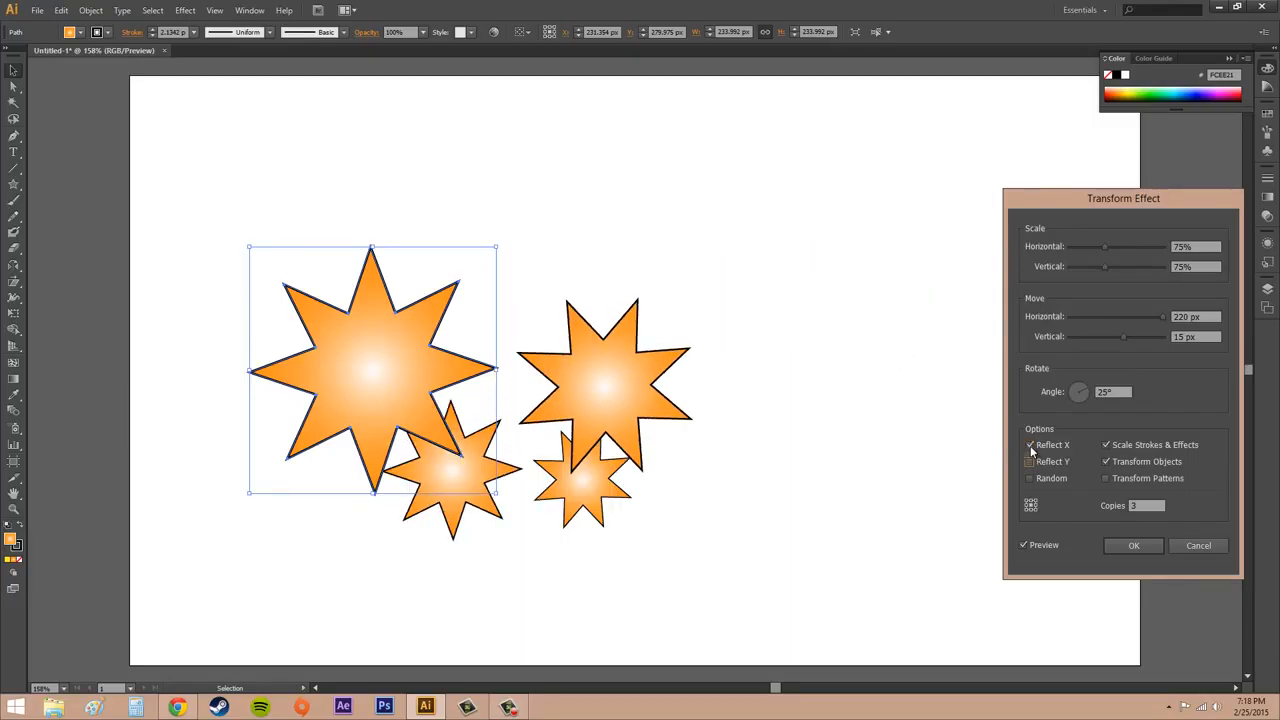
{"action": "left_click", "coordinate": [1031, 442]}
- Try Random combined with Reflect Y and Reflect X, and clear all three options
{"action": "left_click", "coordinate": [1030, 478]}
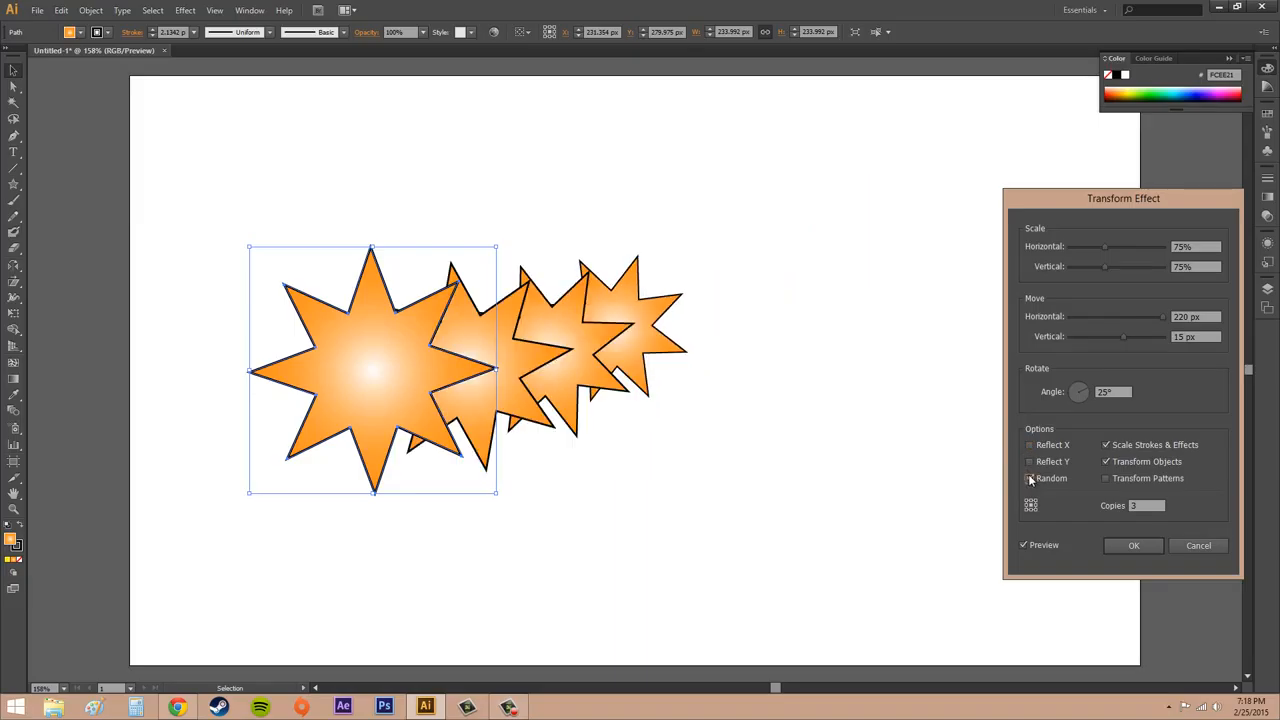
{"action": "left_click", "coordinate": [1030, 461]}
{"action": "left_click", "coordinate": [1031, 446]}
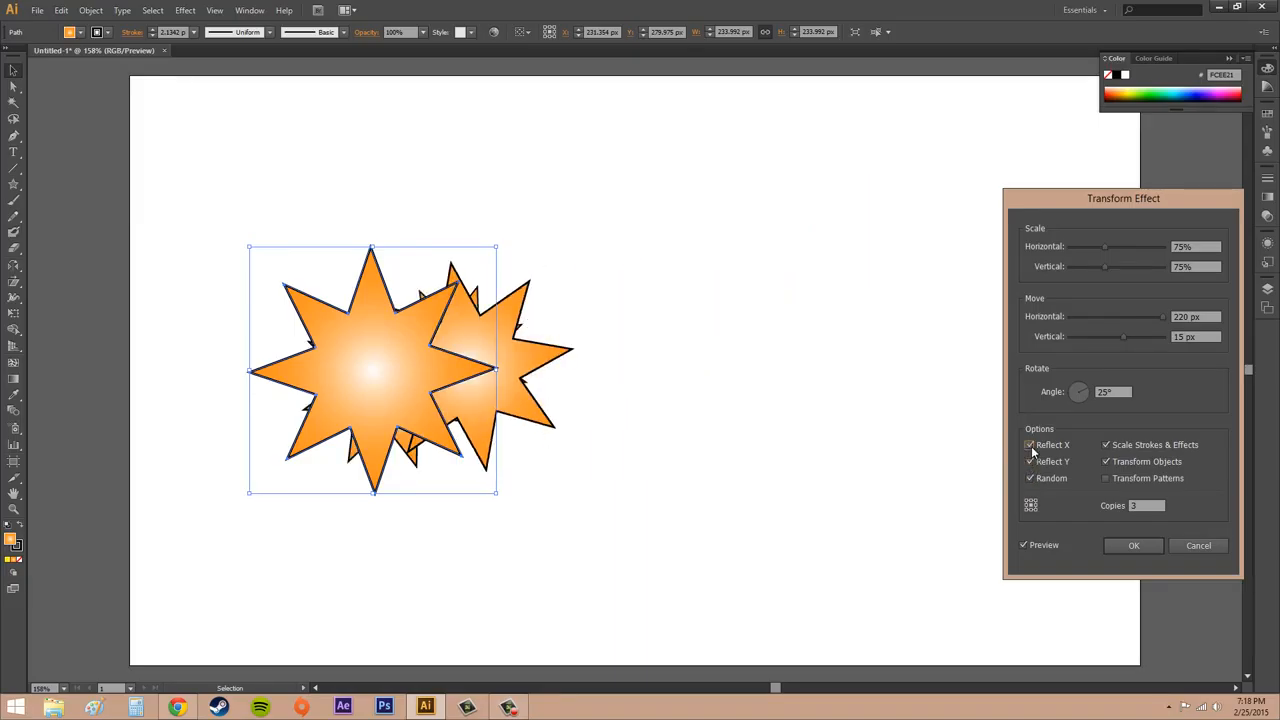
{"action": "left_click", "coordinate": [1030, 445]}
{"action": "left_click", "coordinate": [1030, 461]}
{"action": "left_click", "coordinate": [1031, 478]}
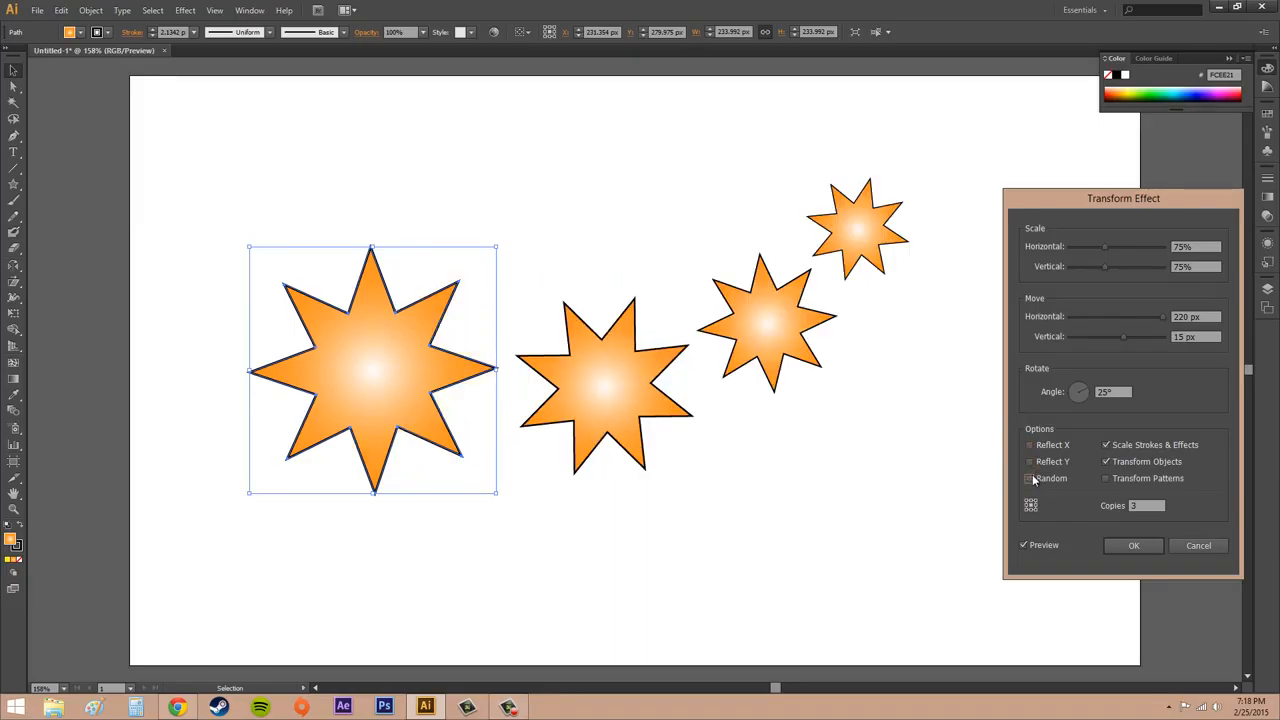
- Apply the Transform effect to the star and repeat the last transformation with Transform Again
{"action": "left_click", "coordinate": [1134, 546]}
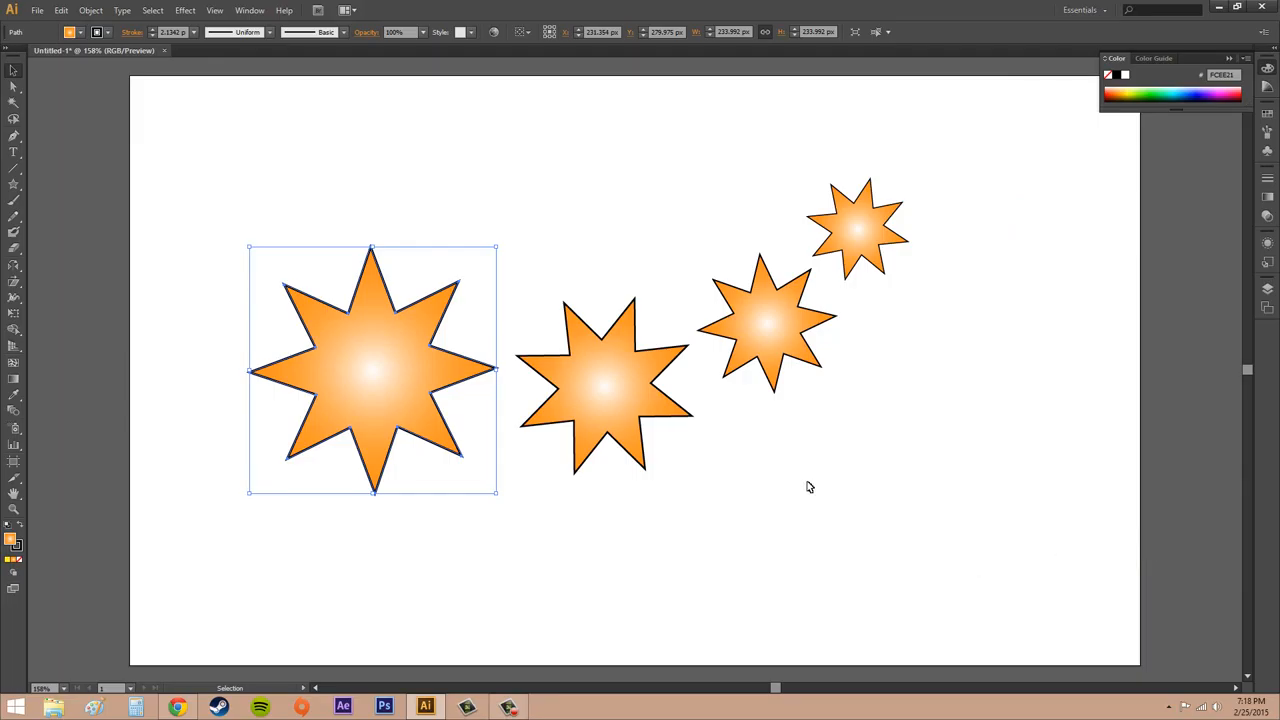
{"action": "left_click", "coordinate": [92, 11]}
{"action": "mouse_move", "coordinate": [105, 27]}
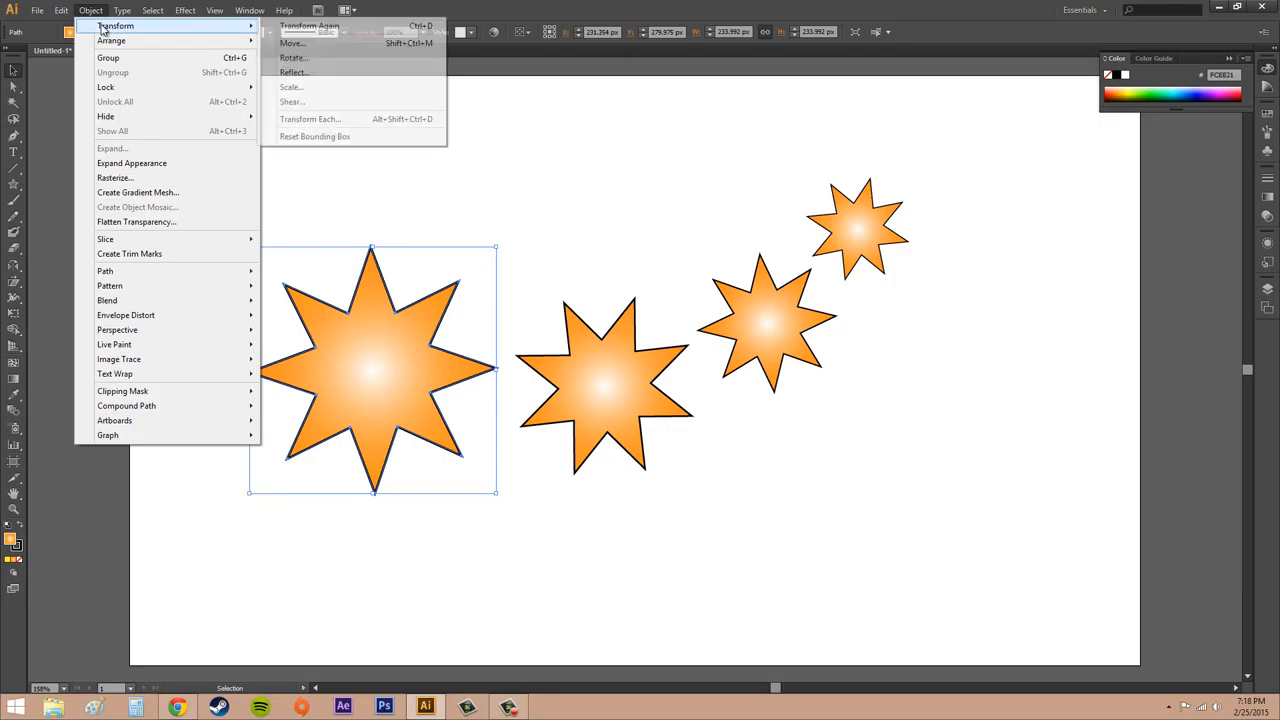
{"action": "left_click", "coordinate": [382, 30]}
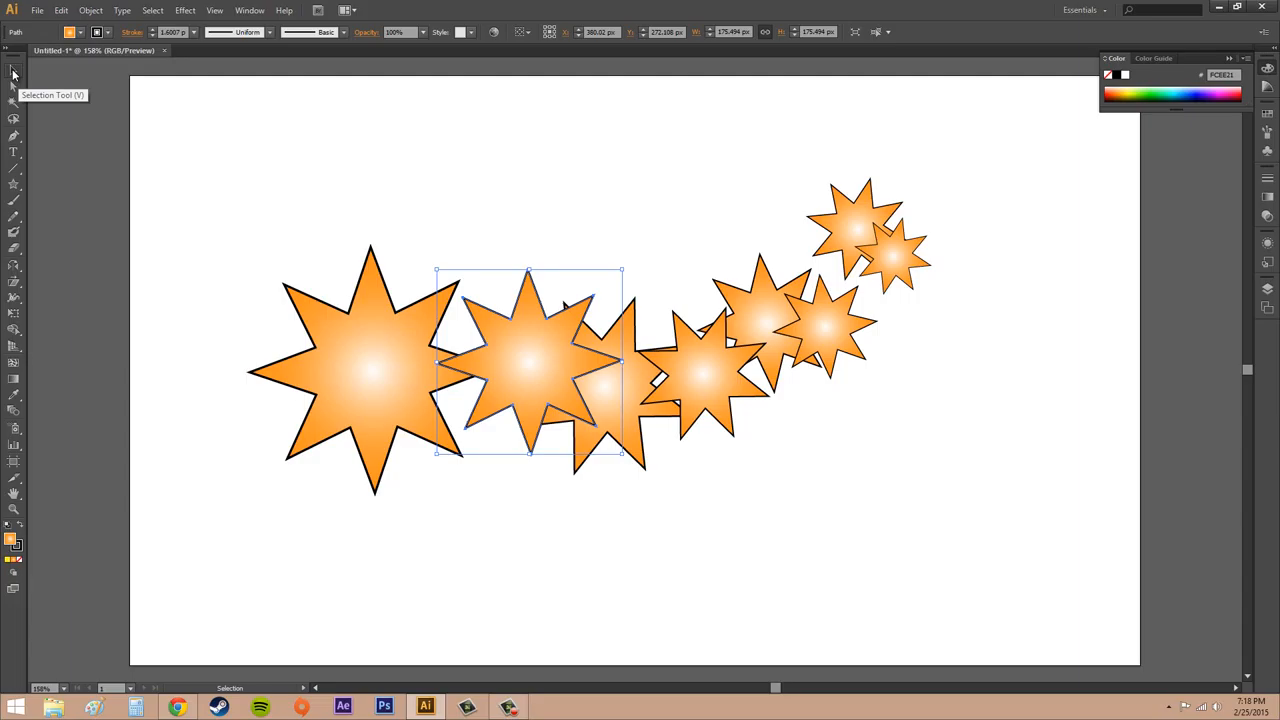
- Select the smaller duplicated star and move it with its copies below the first chain, near the artboard's lower edge
{"action": "left_click", "coordinate": [13, 72]}
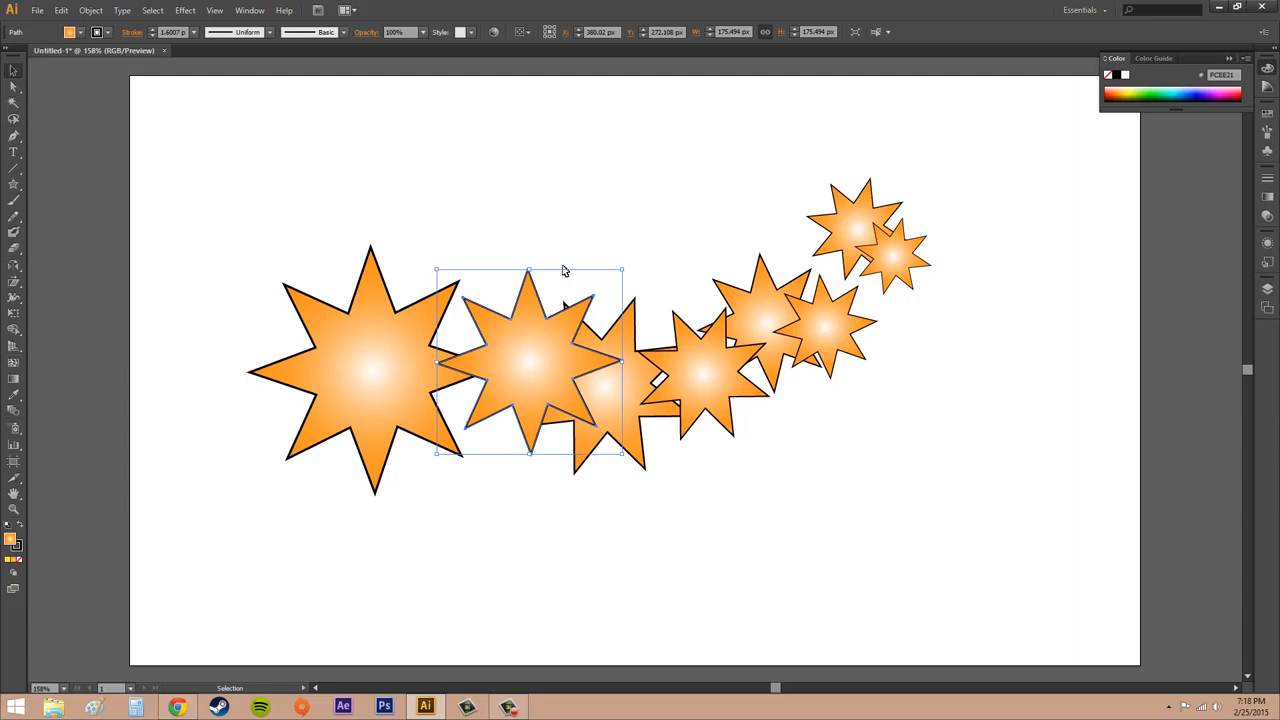
{"action": "left_click", "coordinate": [713, 384]}
{"action": "left_click", "coordinate": [537, 357]}
{"action": "left_click", "coordinate": [736, 383]}
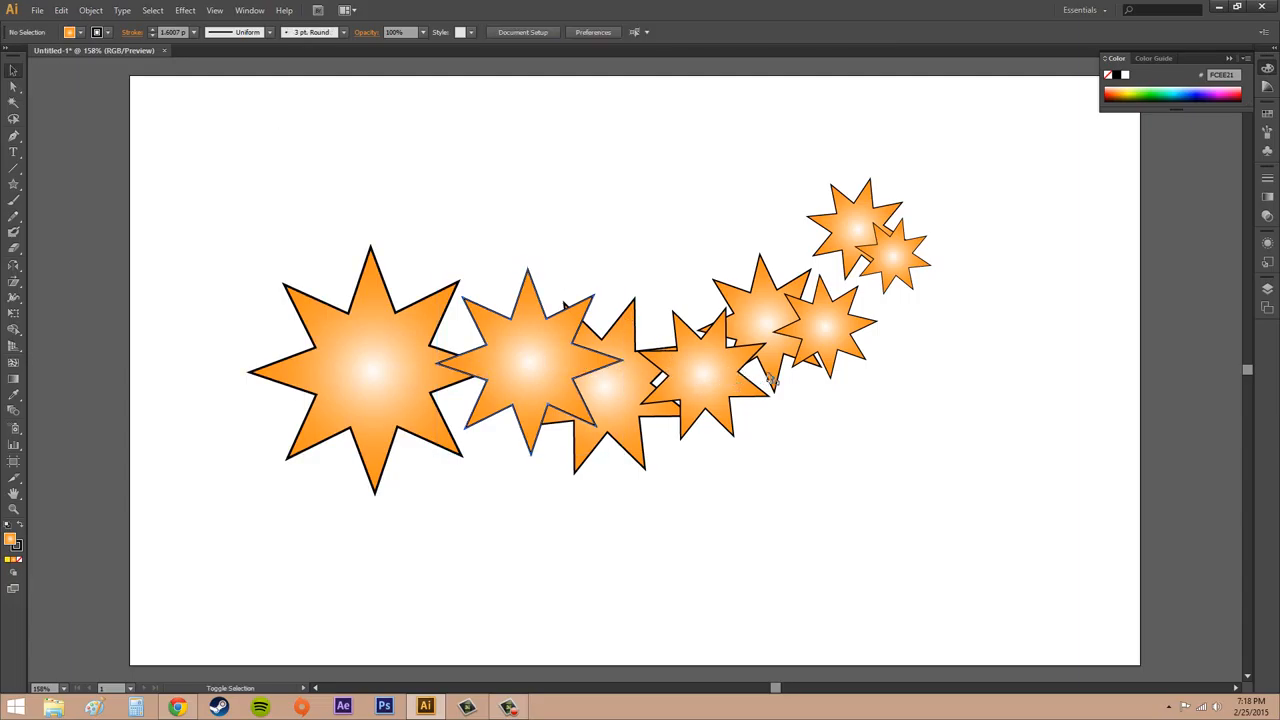
{"action": "left_click", "coordinate": [527, 355]}
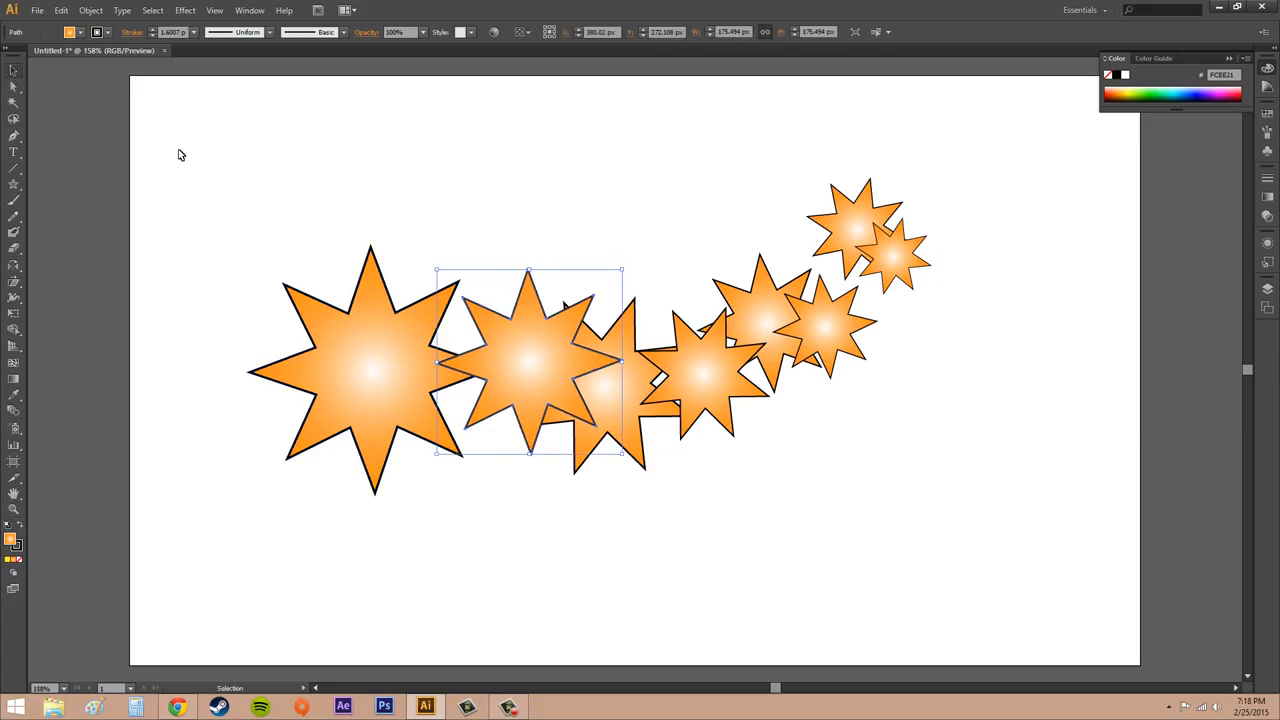
{"action": "left_click_drag", "start_coordinate": [531, 370], "coordinate": [549, 551]}
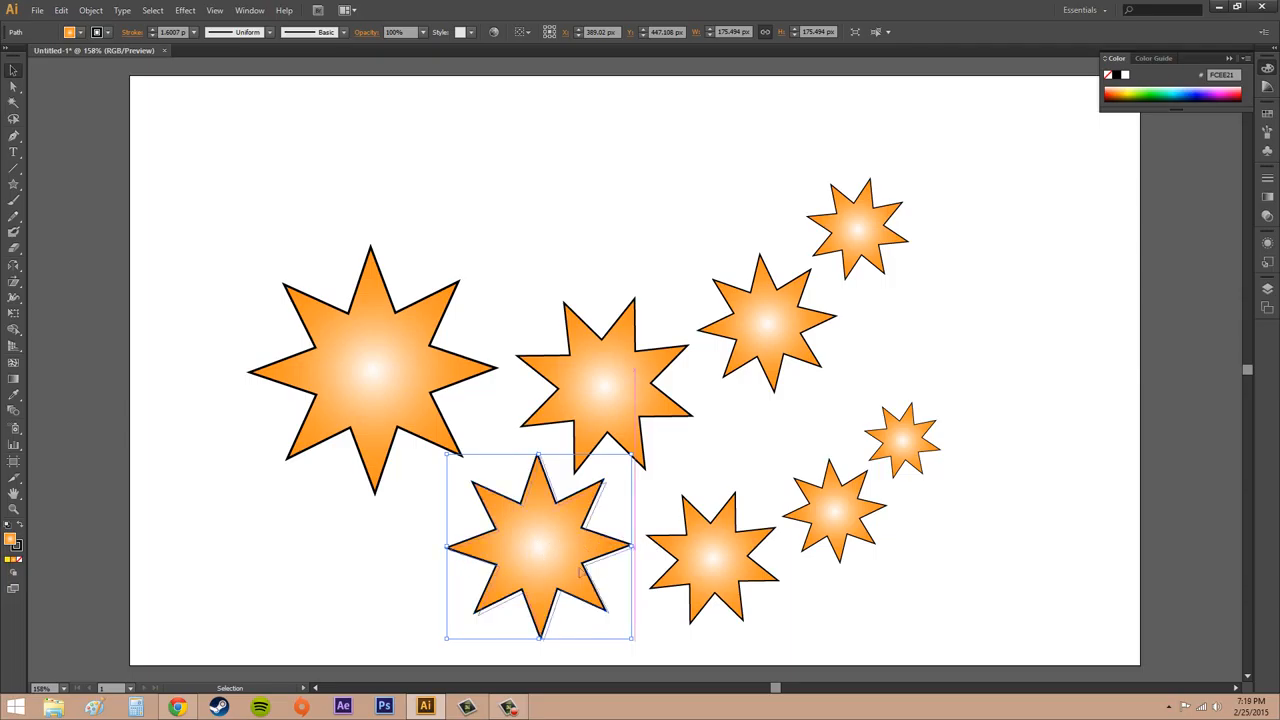
- Move the lower star with its copies right to about X 530, Y 458 px, and expand Layer 1 to inspect its paths
{"action": "left_click_drag", "start_coordinate": [580, 572], "coordinate": [690, 558]}
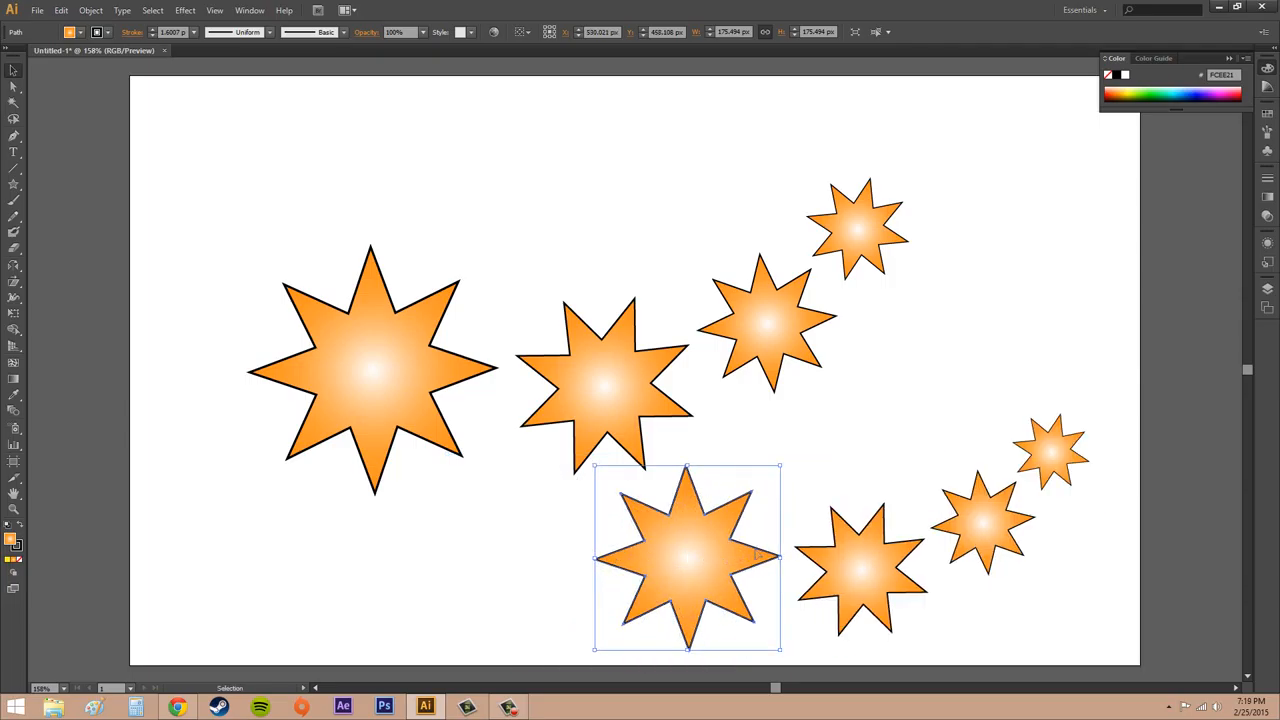
{"action": "left_click", "coordinate": [1267, 289]}
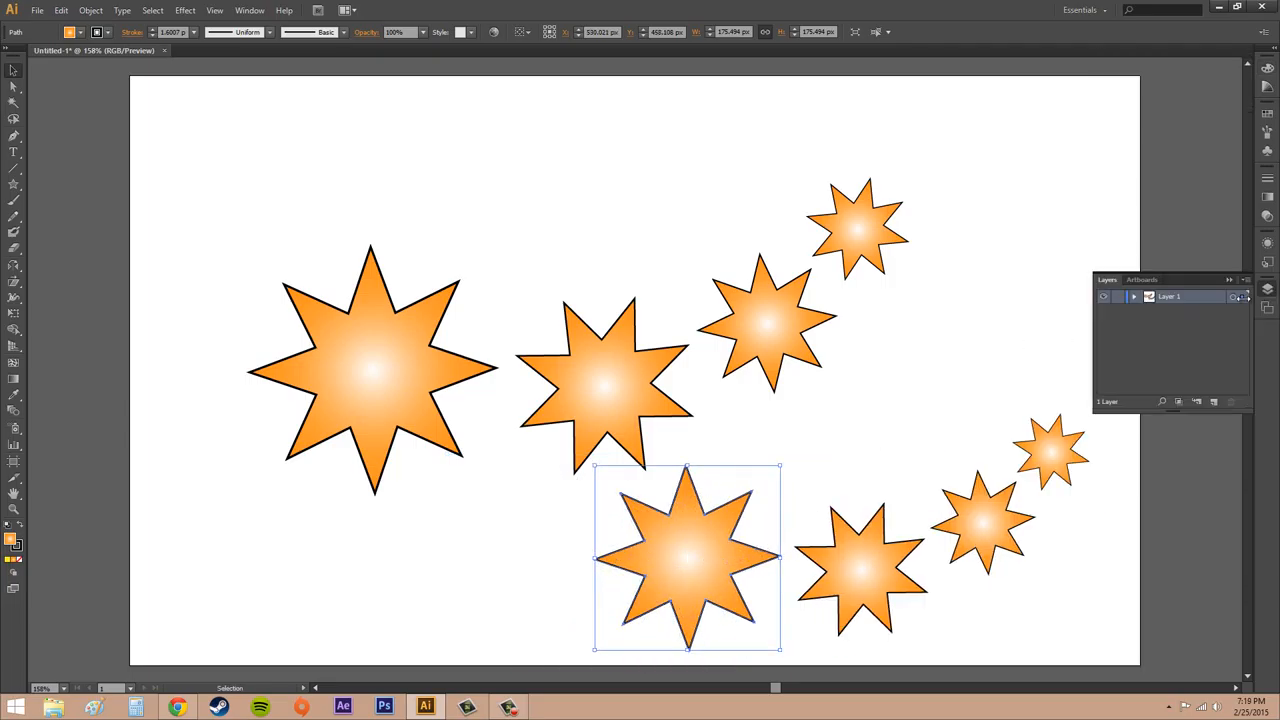
{"action": "left_click", "coordinate": [1134, 298]}
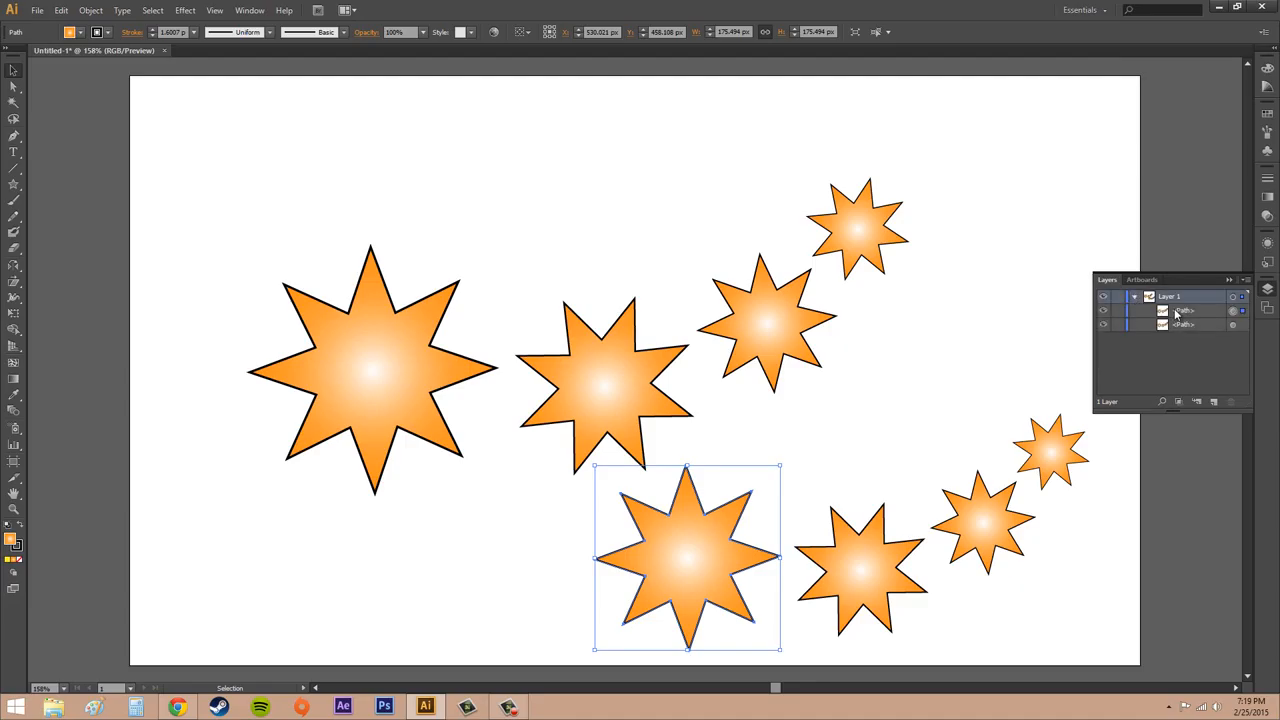
{"action": "left_click", "coordinate": [1177, 313]}
{"action": "left_click", "coordinate": [1192, 327]}
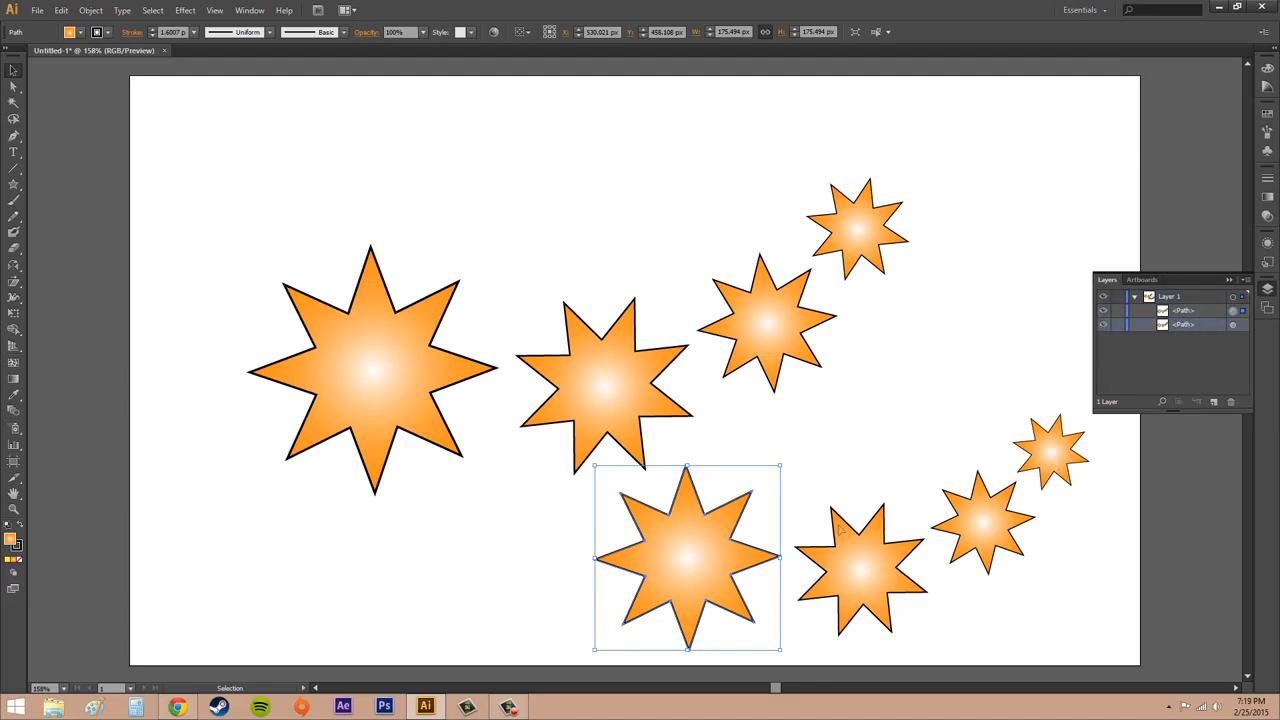
- Try to select individual transformed copies in both star chains on the artboard
{"action": "left_click", "coordinate": [900, 520]}
{"action": "left_click", "coordinate": [711, 578]}
{"action": "left_click", "coordinate": [1069, 508]}
{"action": "left_click", "coordinate": [1045, 454]}
{"action": "left_click", "coordinate": [842, 217]}
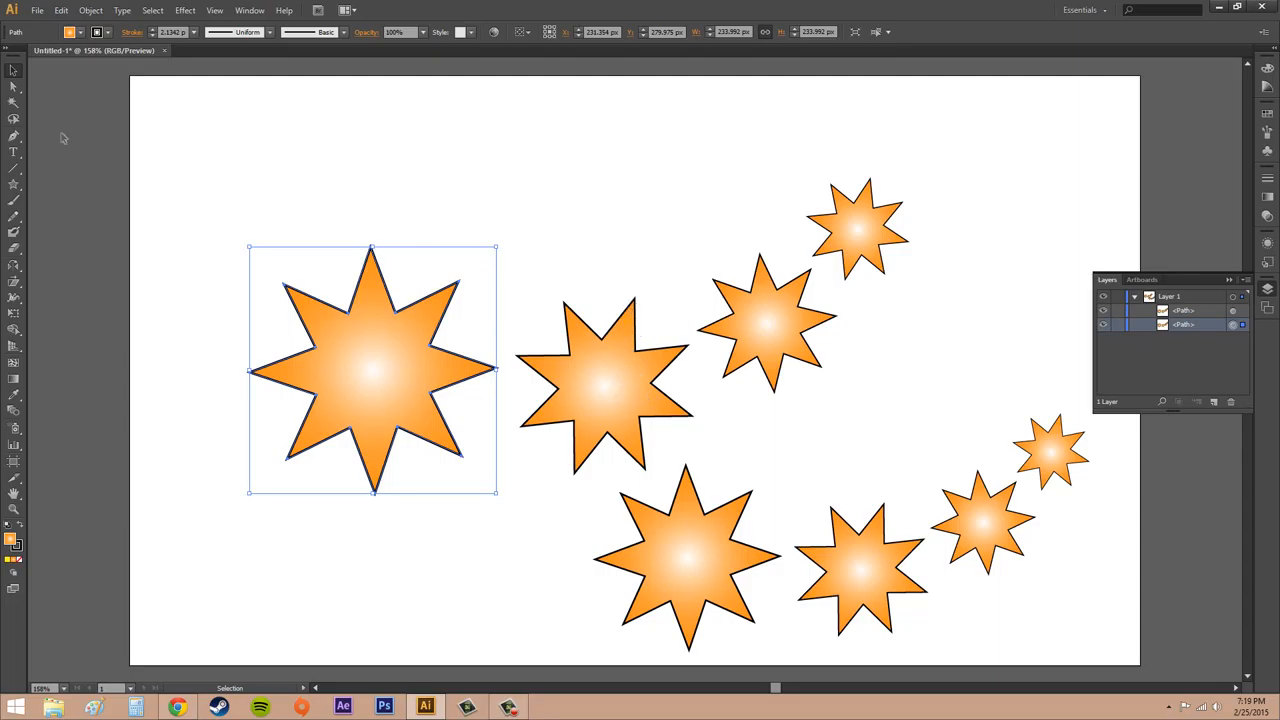
- Use the Direct Selection tool to try selecting anchor points on the upper chain's first copy and on the large star
{"action": "left_click", "coordinate": [15, 88]}
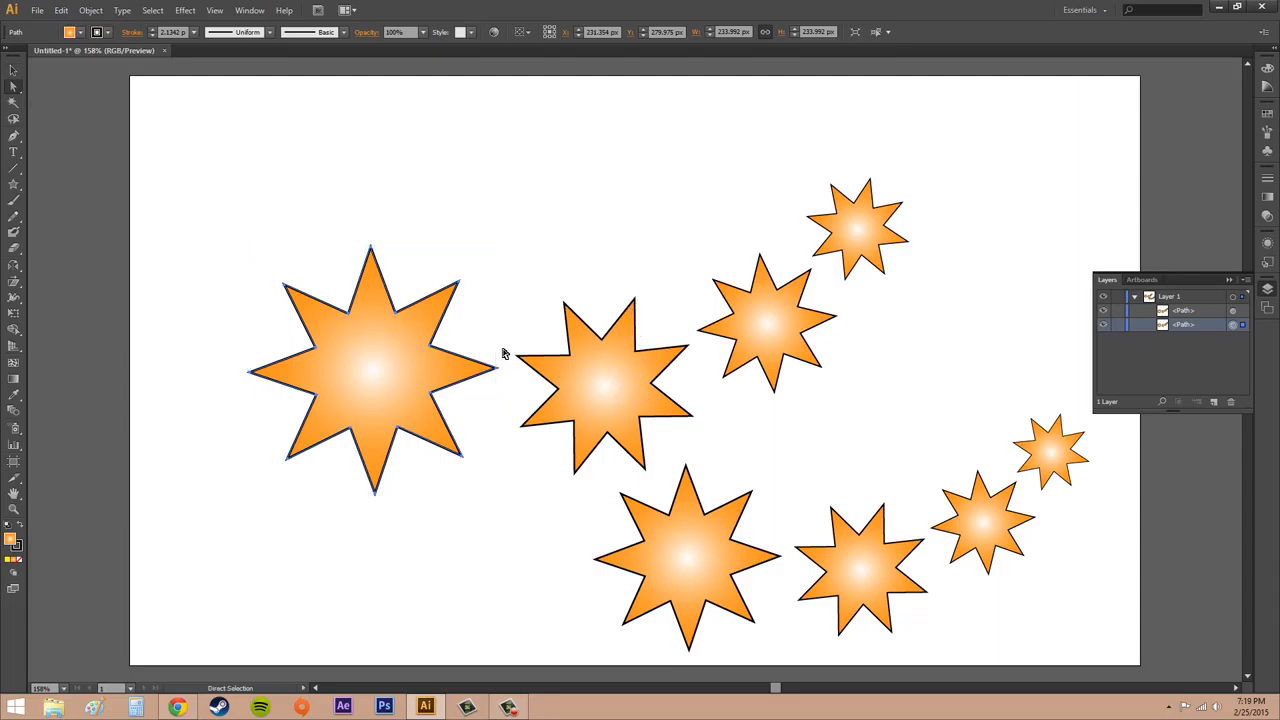
{"action": "left_click", "coordinate": [596, 312]}
{"action": "left_click_drag", "start_coordinate": [527, 281], "coordinate": [656, 380]}
{"action": "left_click_drag", "start_coordinate": [323, 247], "coordinate": [468, 416]}
- Move the whole large star with its copies up to about X 229, Y 253 px using Direct Selection
{"action": "left_click", "coordinate": [380, 347]}
{"action": "mouse_move", "coordinate": [458, 284]}
{"action": "left_mouse_down"}
{"action": "mouse_move", "coordinate": [491, 266]}
{"action": "mouse_move", "coordinate": [452, 250]}
{"action": "mouse_move", "coordinate": [443, 287]}
{"action": "left_mouse_up"}
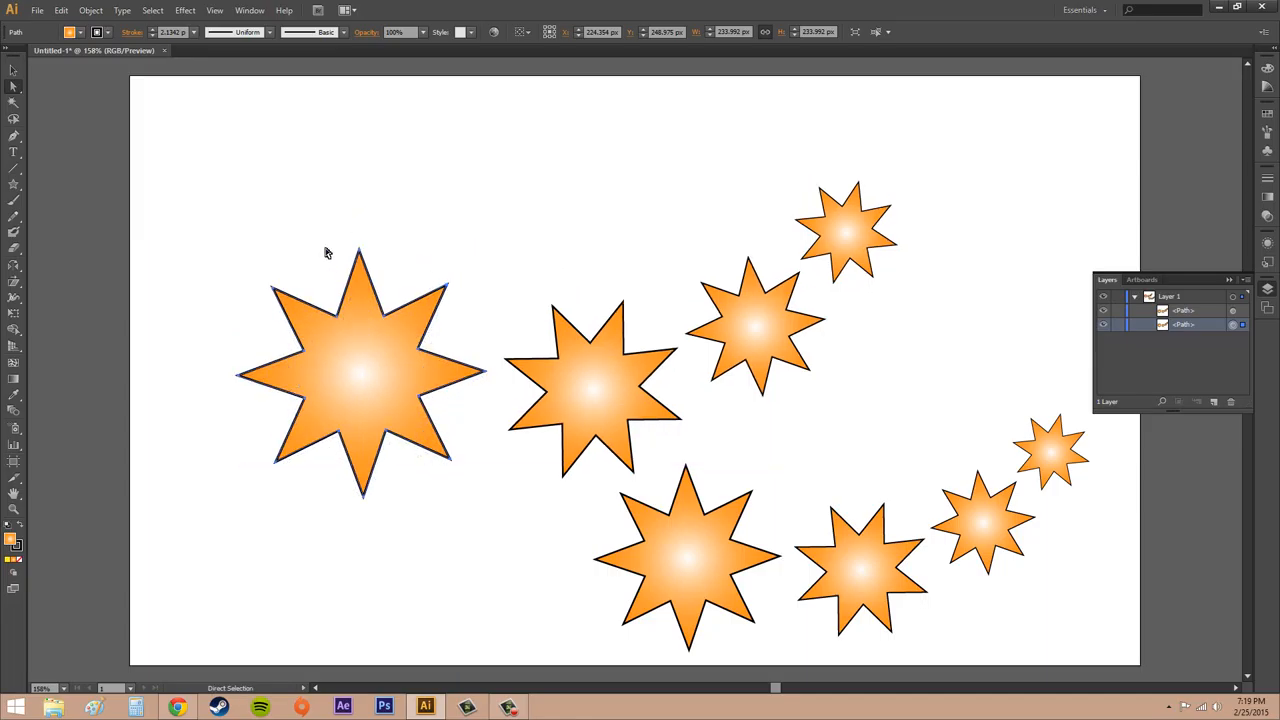
{"action": "left_click_drag", "start_coordinate": [383, 323], "coordinate": [398, 273]}
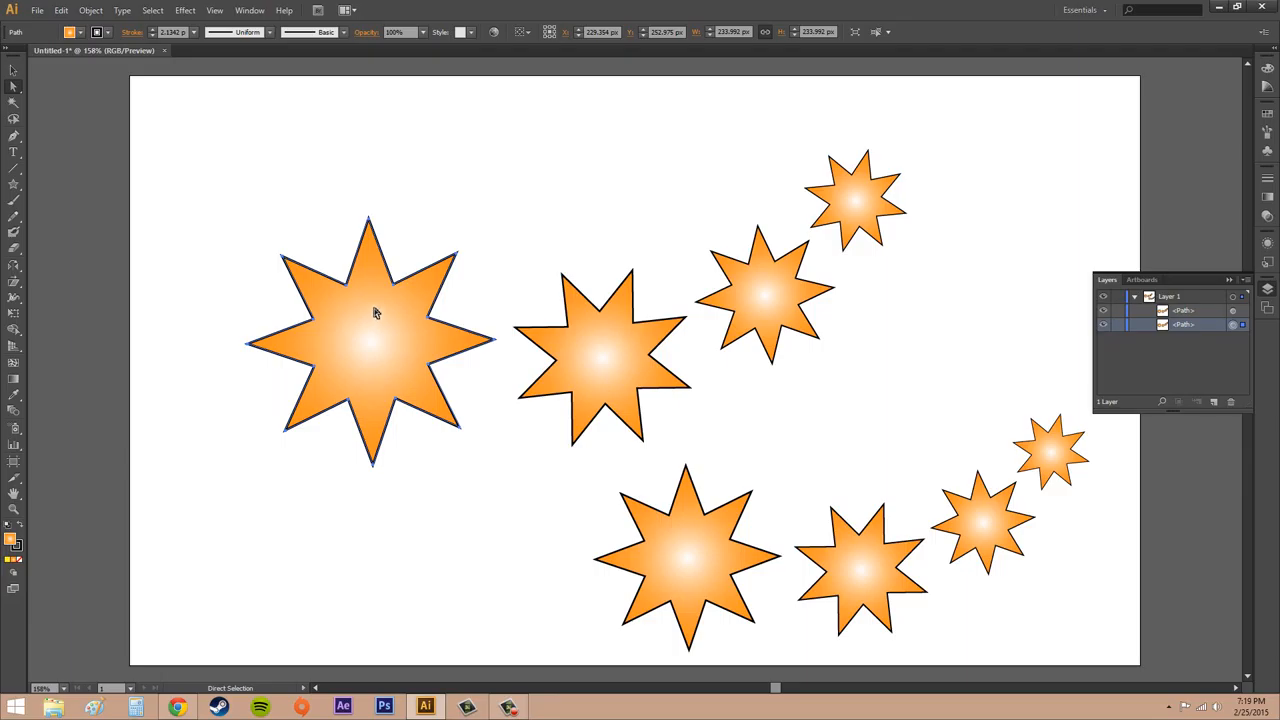
- Switch to the Selection tool, clear the selection, and move the large star with its copies up to about X 231, Y 237 px
{"action": "left_click", "coordinate": [13, 70]}
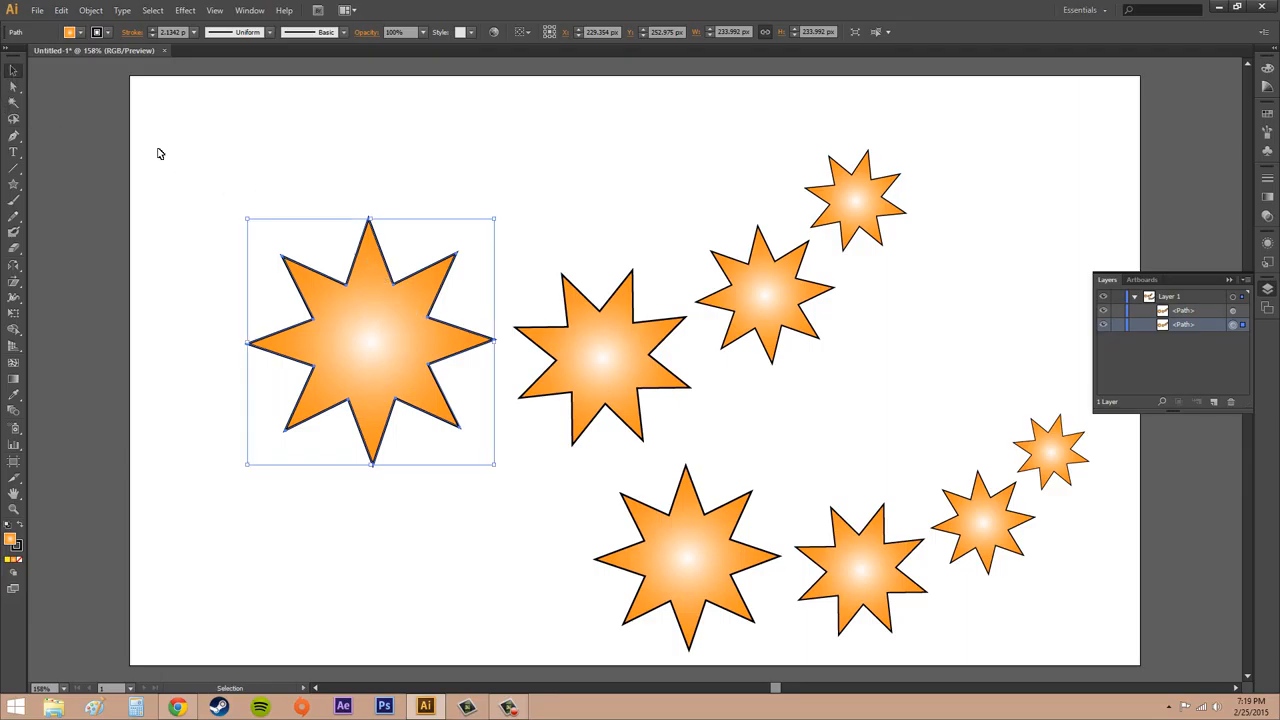
{"action": "left_click", "coordinate": [315, 171]}
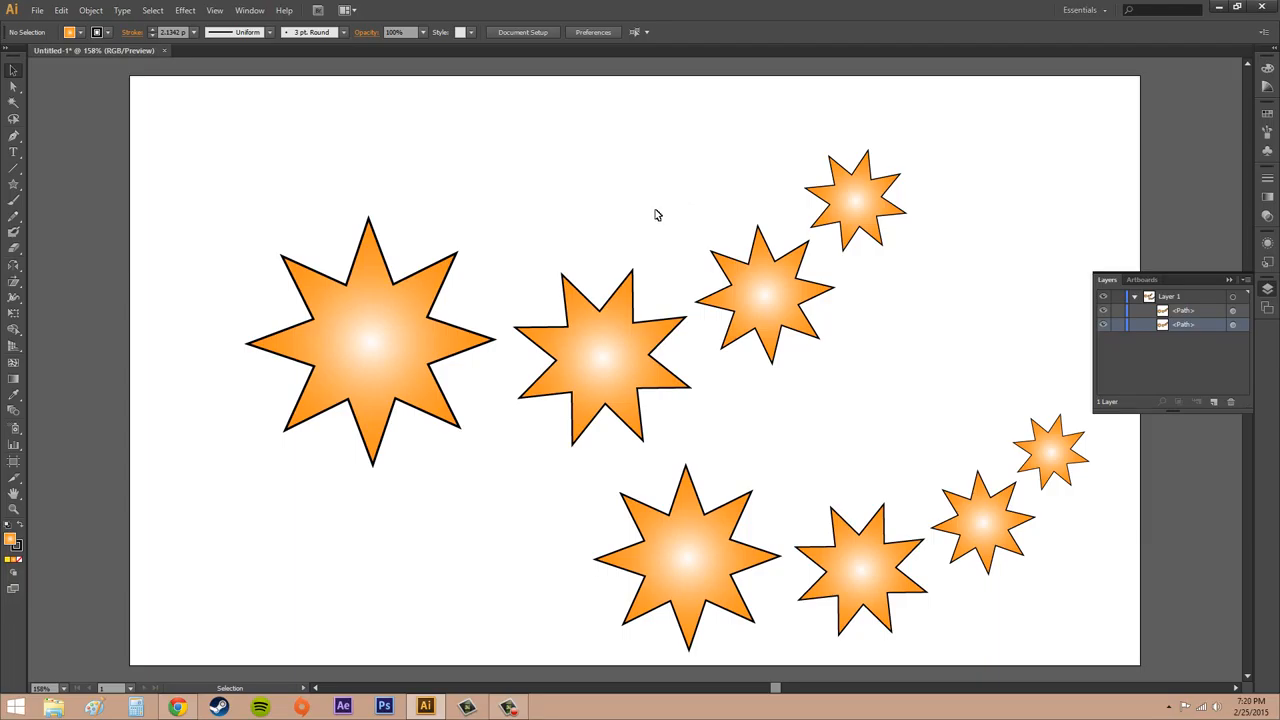
{"action": "left_click", "coordinate": [399, 295]}
{"action": "mouse_move", "coordinate": [402, 347]}
{"action": "left_mouse_down"}
{"action": "mouse_move", "coordinate": [313, 309]}
{"action": "mouse_move", "coordinate": [432, 383]}
{"action": "mouse_move", "coordinate": [409, 328]}
{"action": "left_mouse_up"}
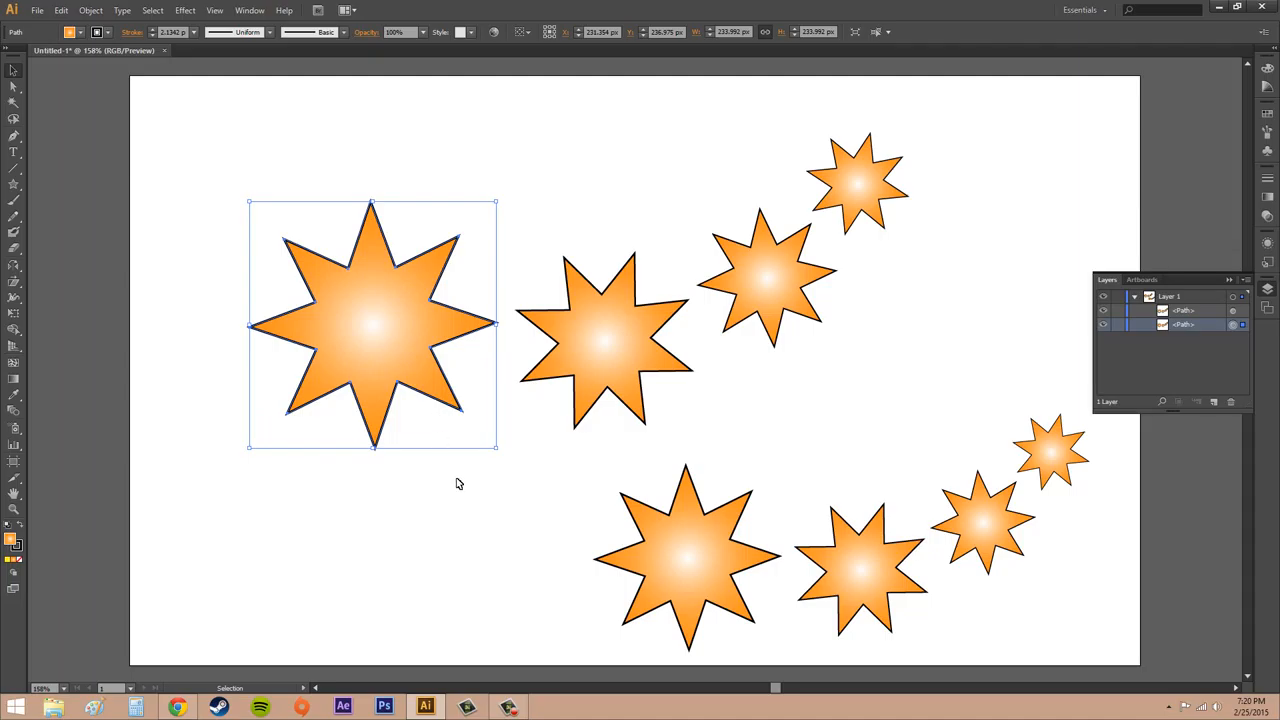